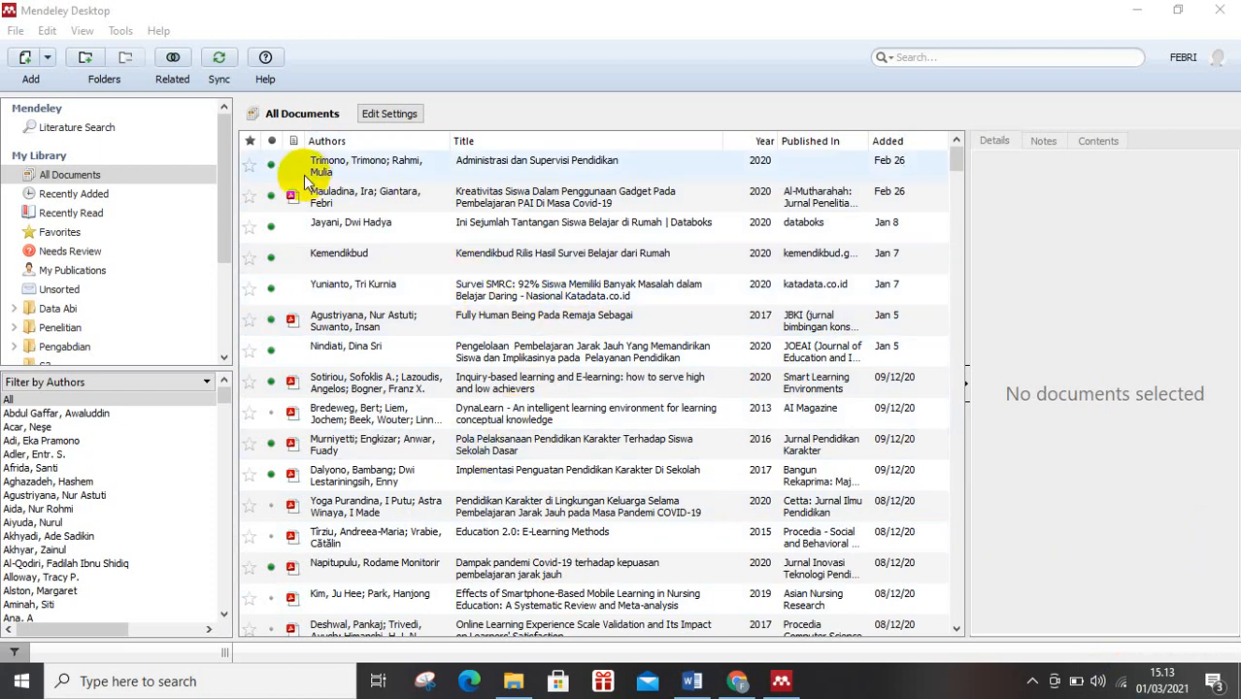
{"action": "left_click", "coordinate": [86, 33]}
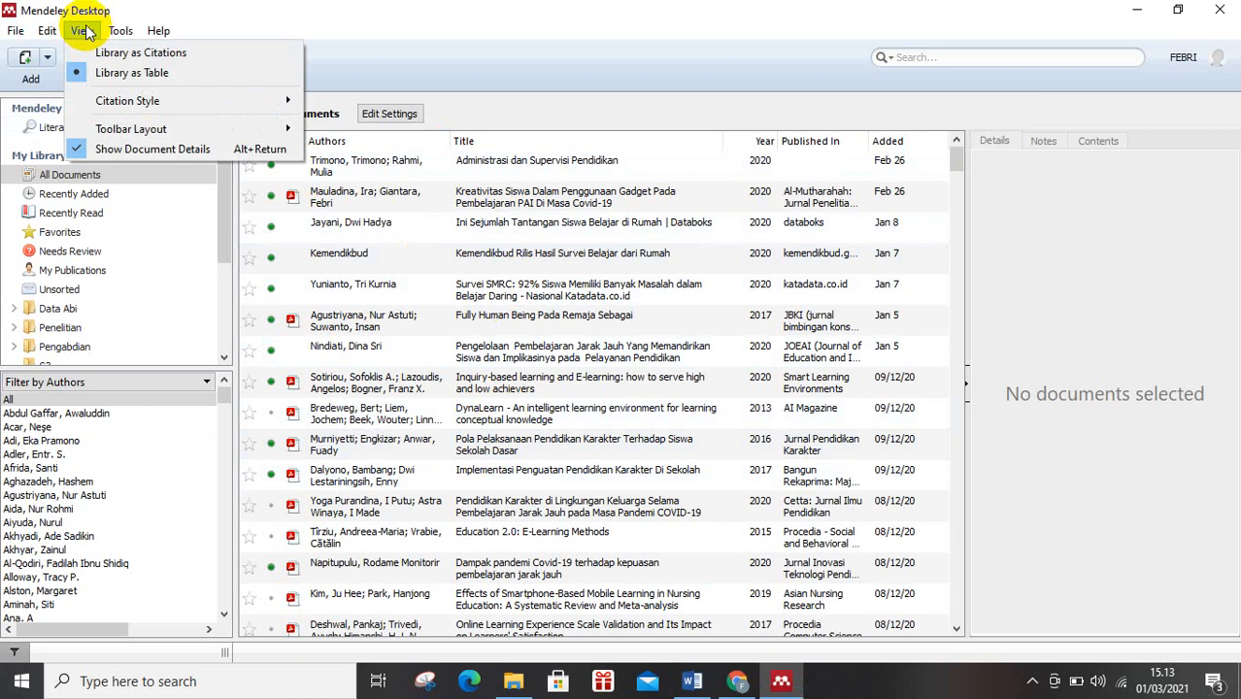
{"action": "mouse_move", "coordinate": [107, 98]}
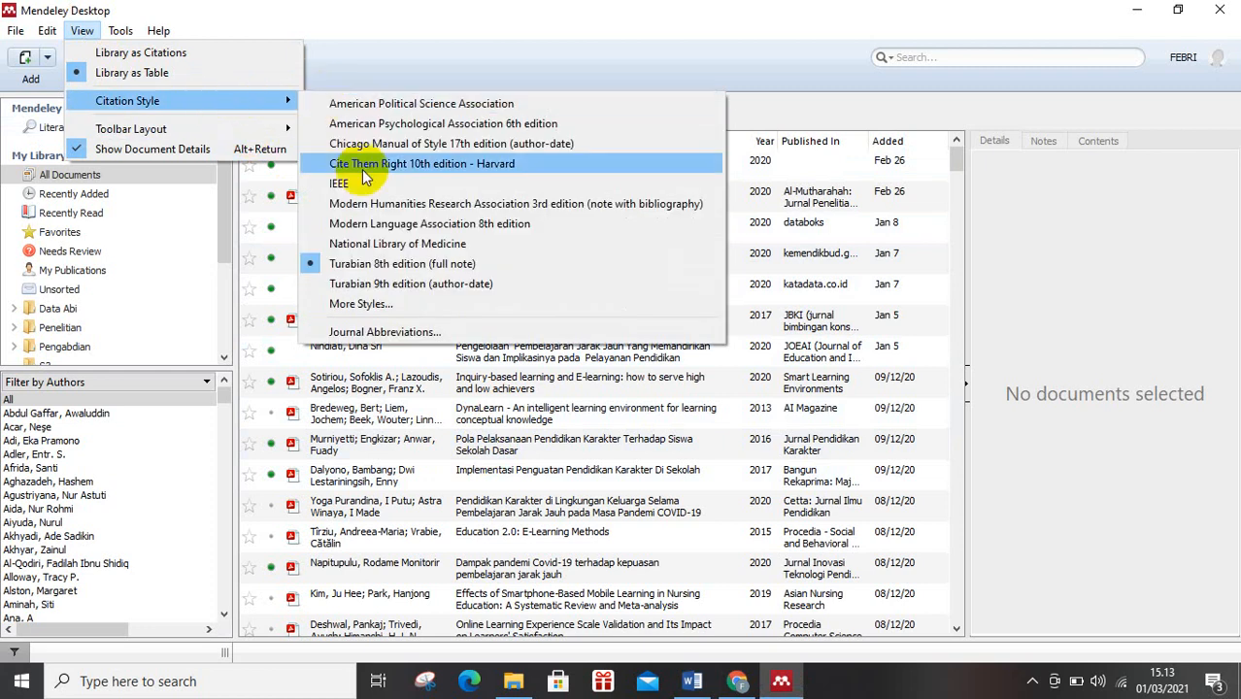
{"action": "left_click", "coordinate": [411, 303]}
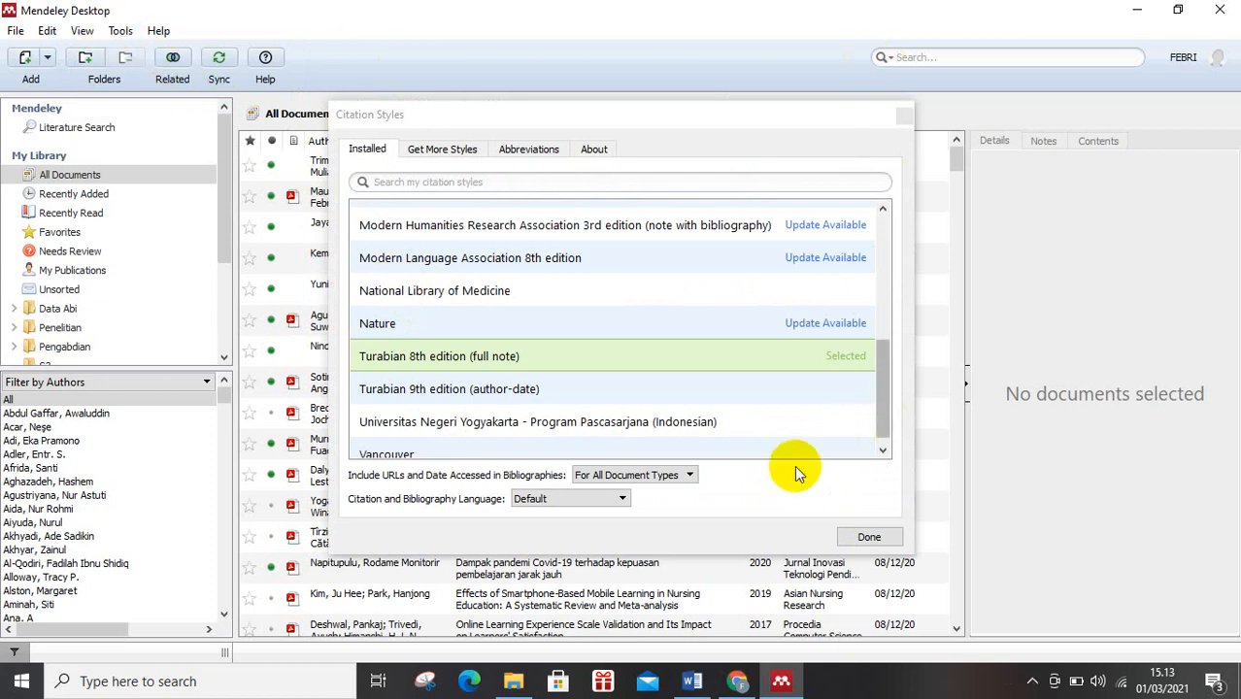
{"action": "left_click", "coordinate": [904, 115]}
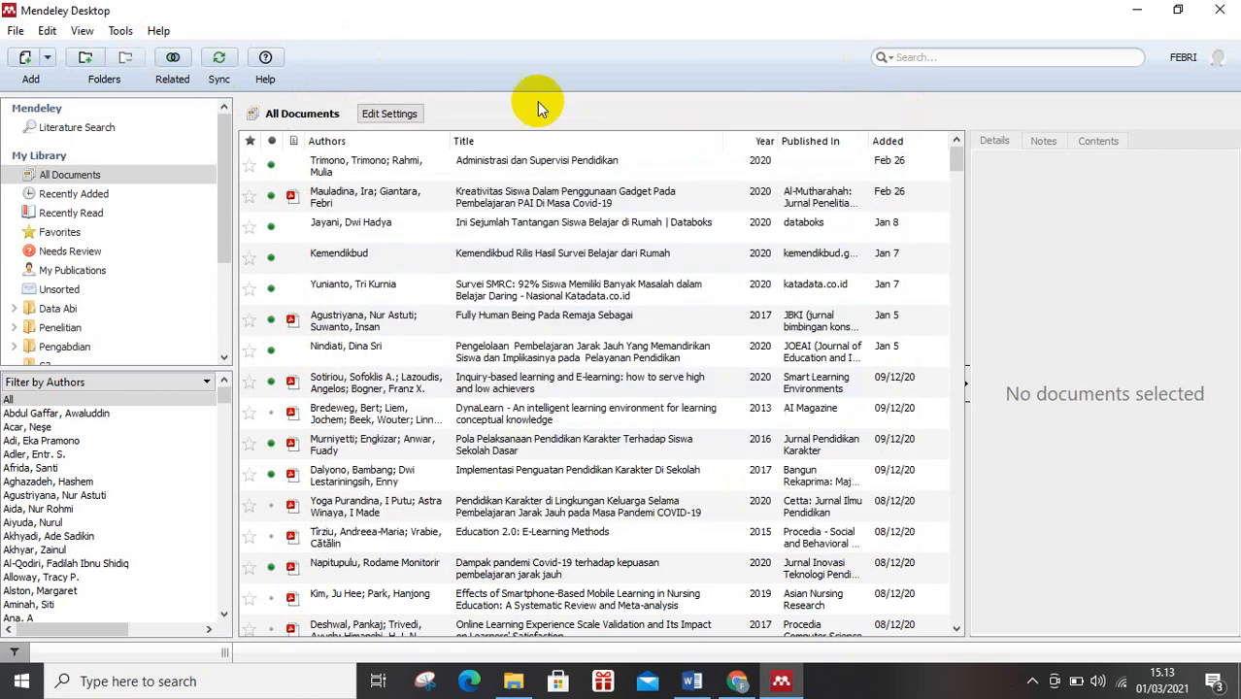
Open the citation style manager and search the downloadable styles for "turabia".
{"action": "left_click", "coordinate": [82, 30]}
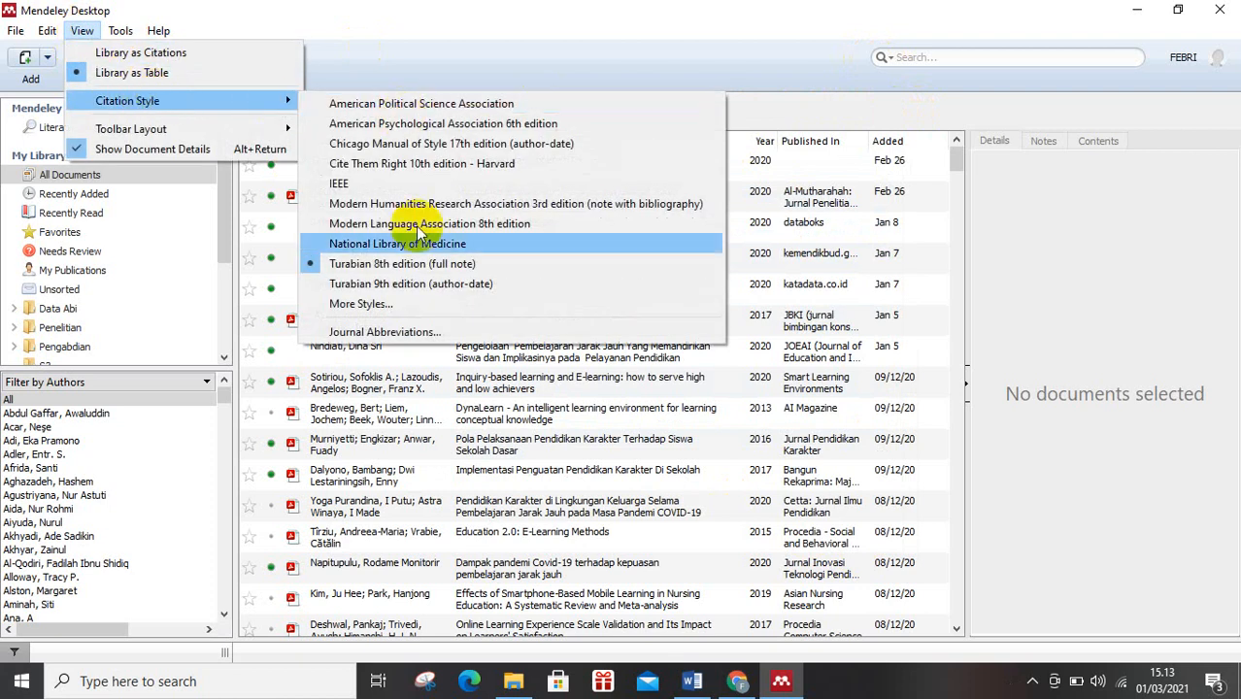
{"action": "left_click", "coordinate": [422, 302]}
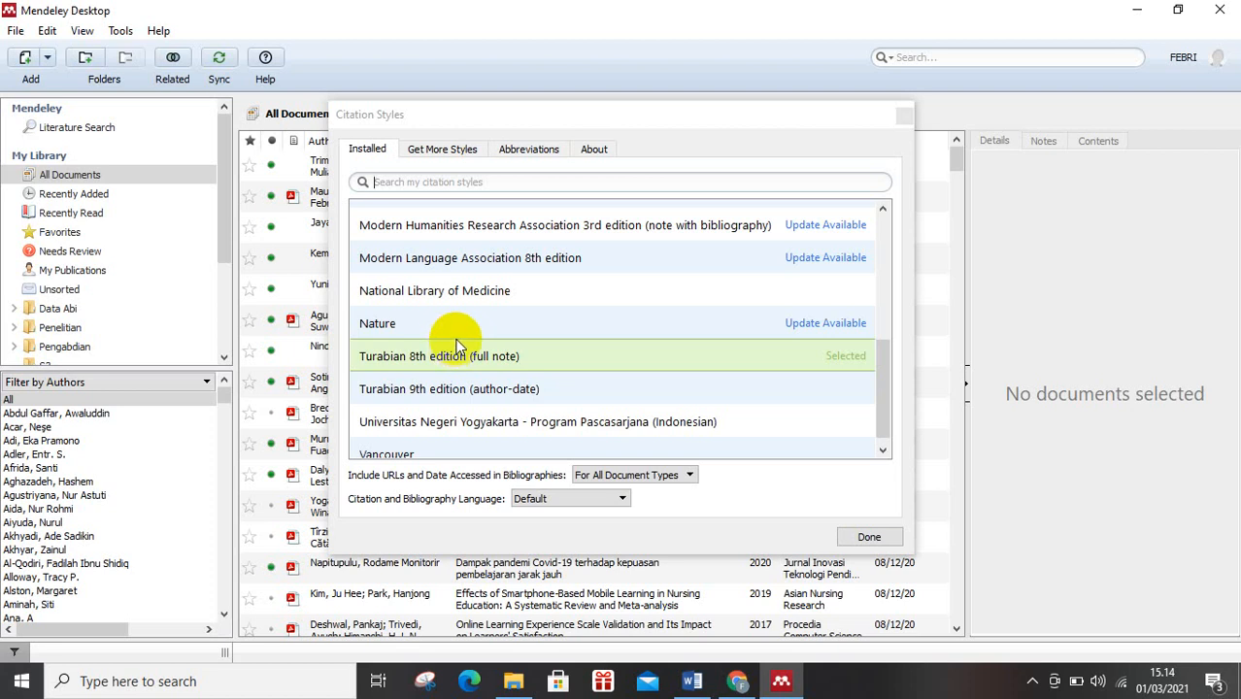
{"action": "left_click", "coordinate": [423, 152]}
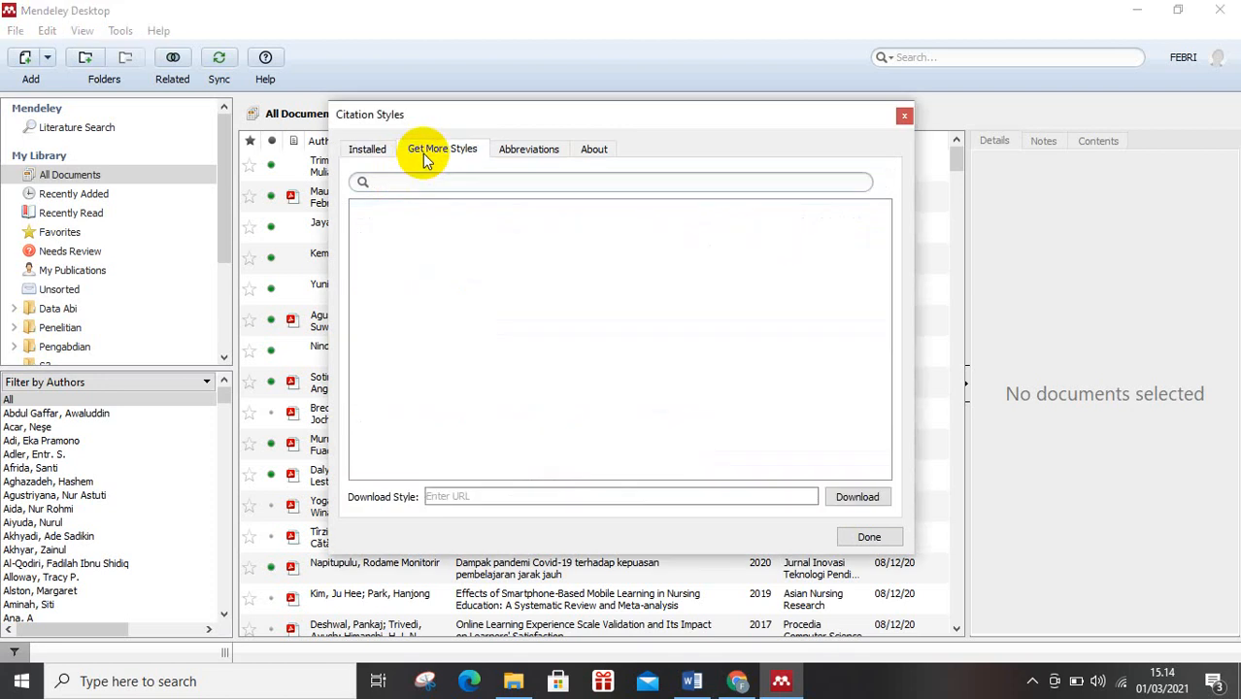
{"action": "type", "text": "tur"}
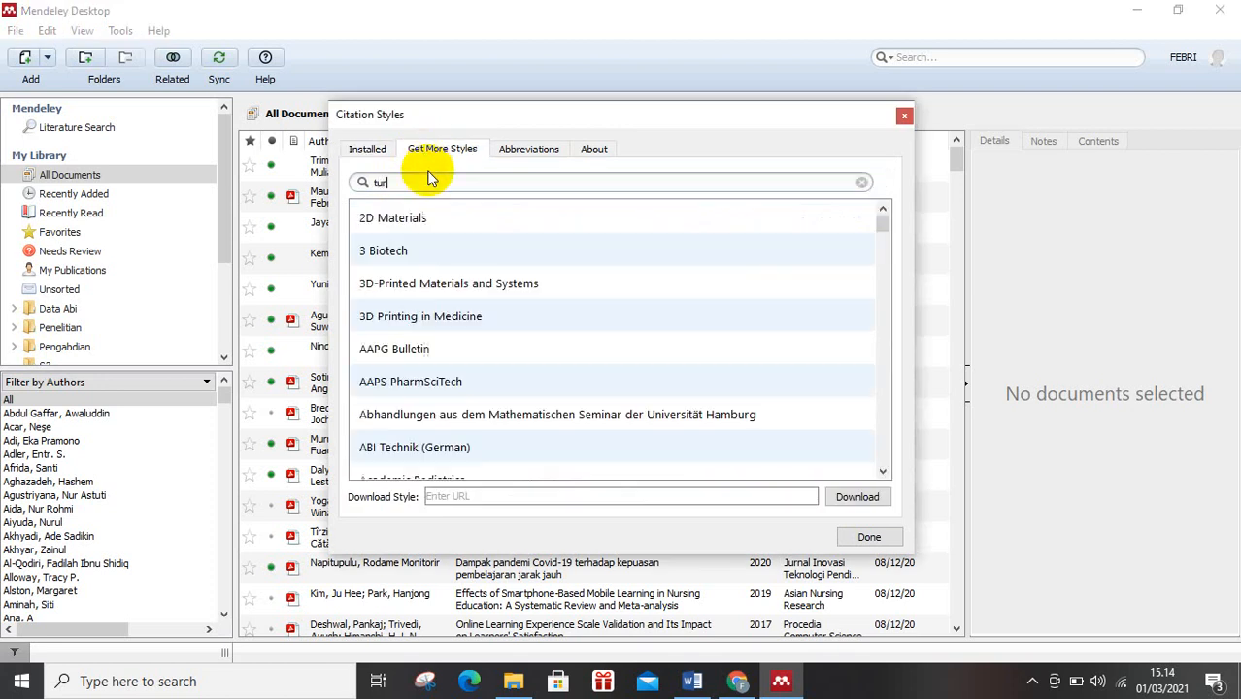
{"action": "type", "text": "abia"}
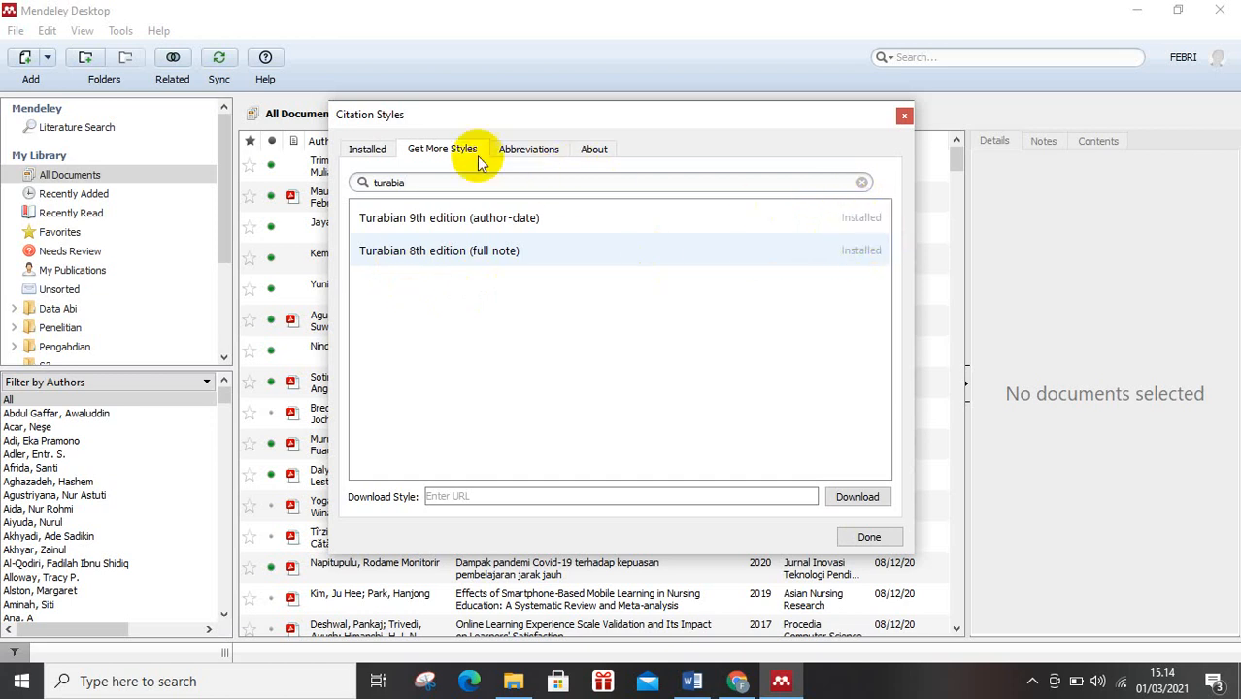
Filter the installed citation styles by "tura", apply Turabian 8th edition (full note) and finish the style setup.
{"action": "left_click", "coordinate": [369, 151]}
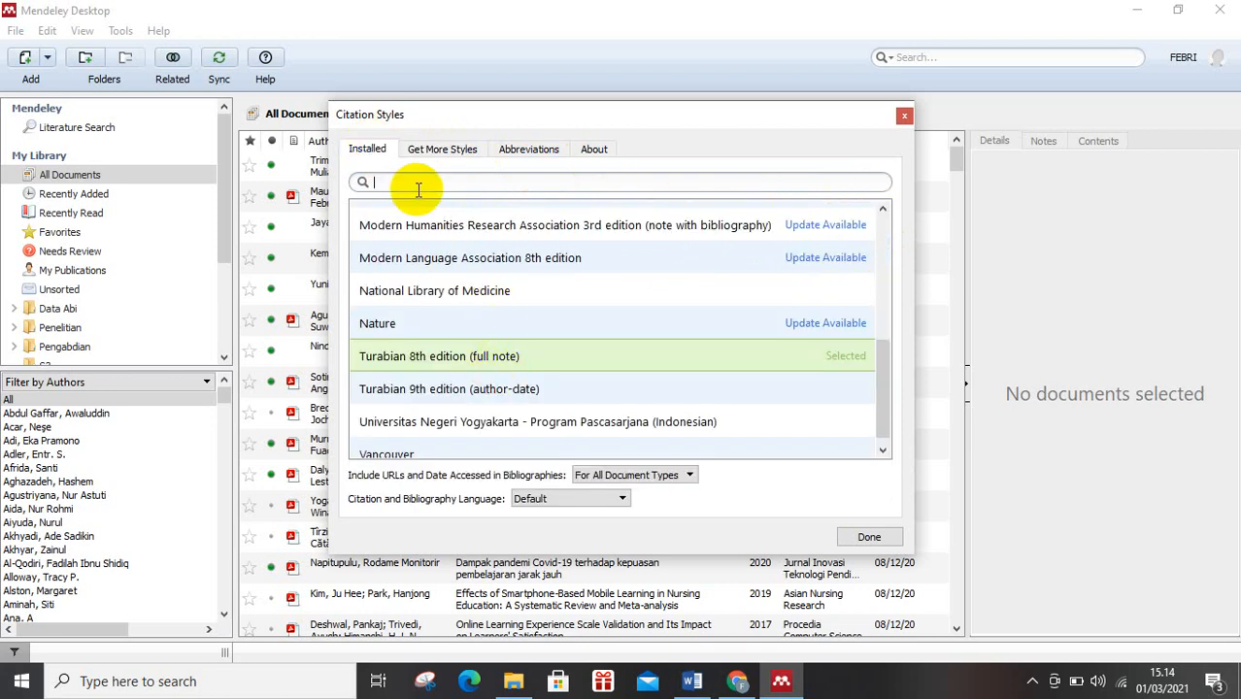
{"action": "type", "text": "tura"}
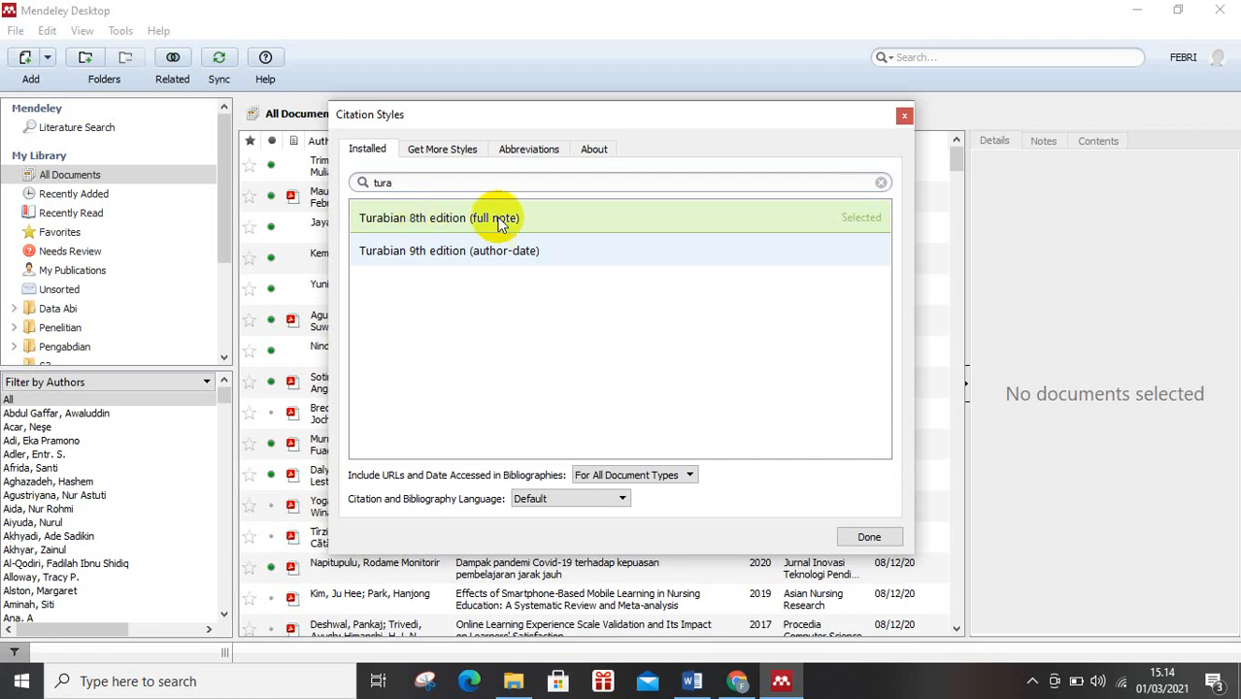
{"action": "left_click", "coordinate": [651, 217]}
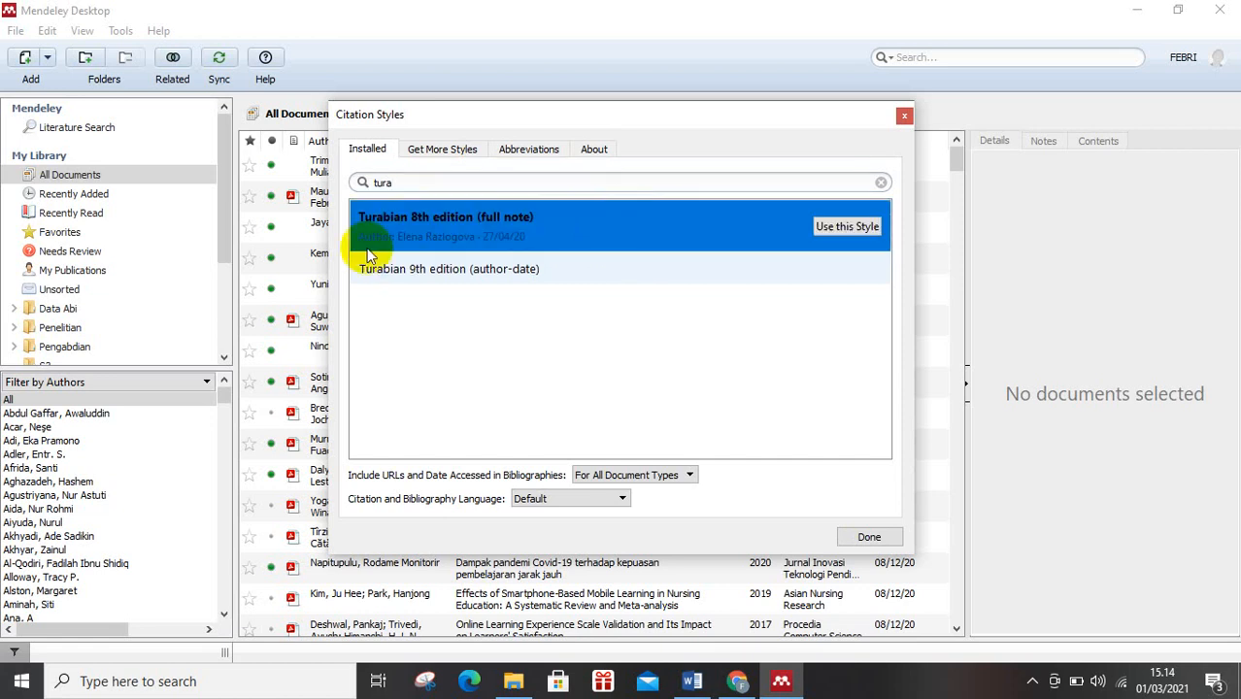
{"action": "left_click", "coordinate": [826, 227]}
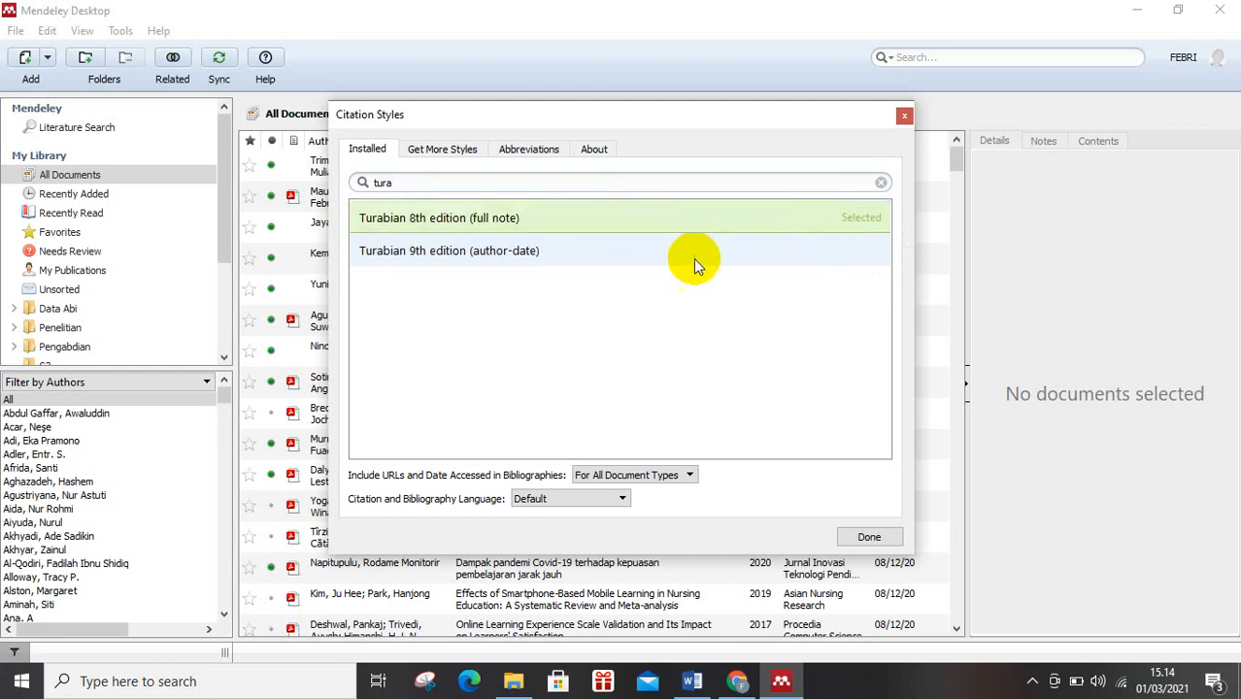
{"action": "left_click", "coordinate": [868, 540]}
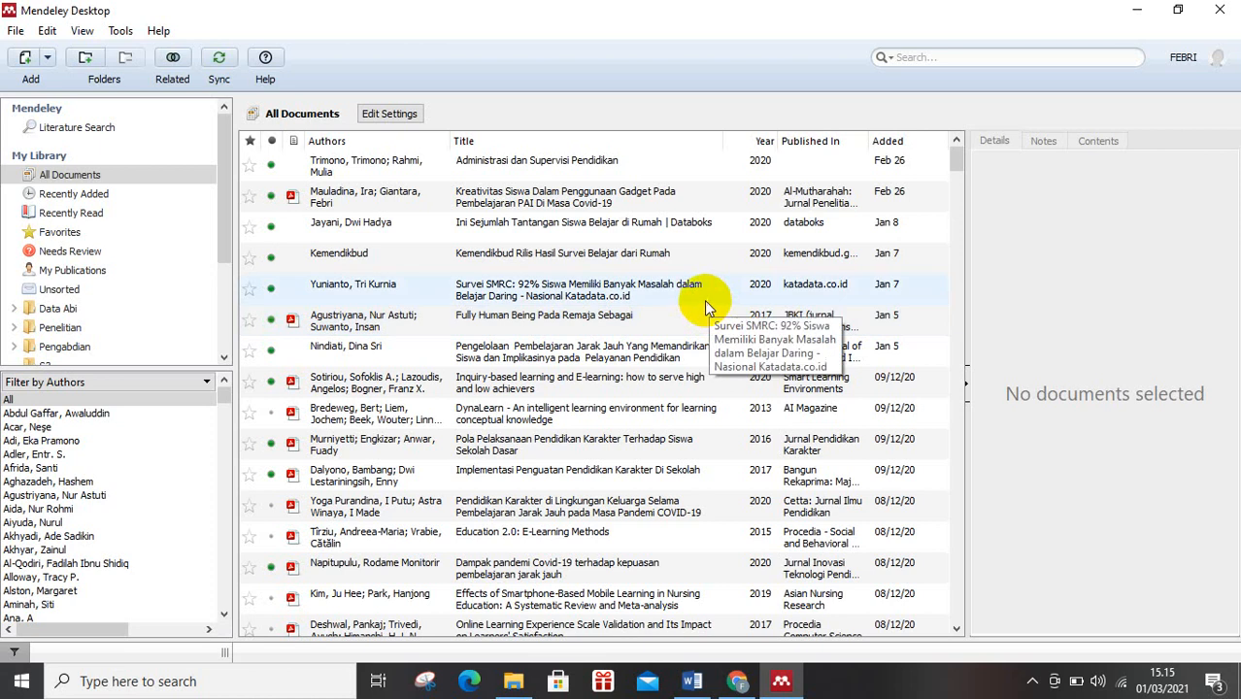
Search all documents in the library for the author's first name.
{"action": "left_click", "coordinate": [910, 60]}
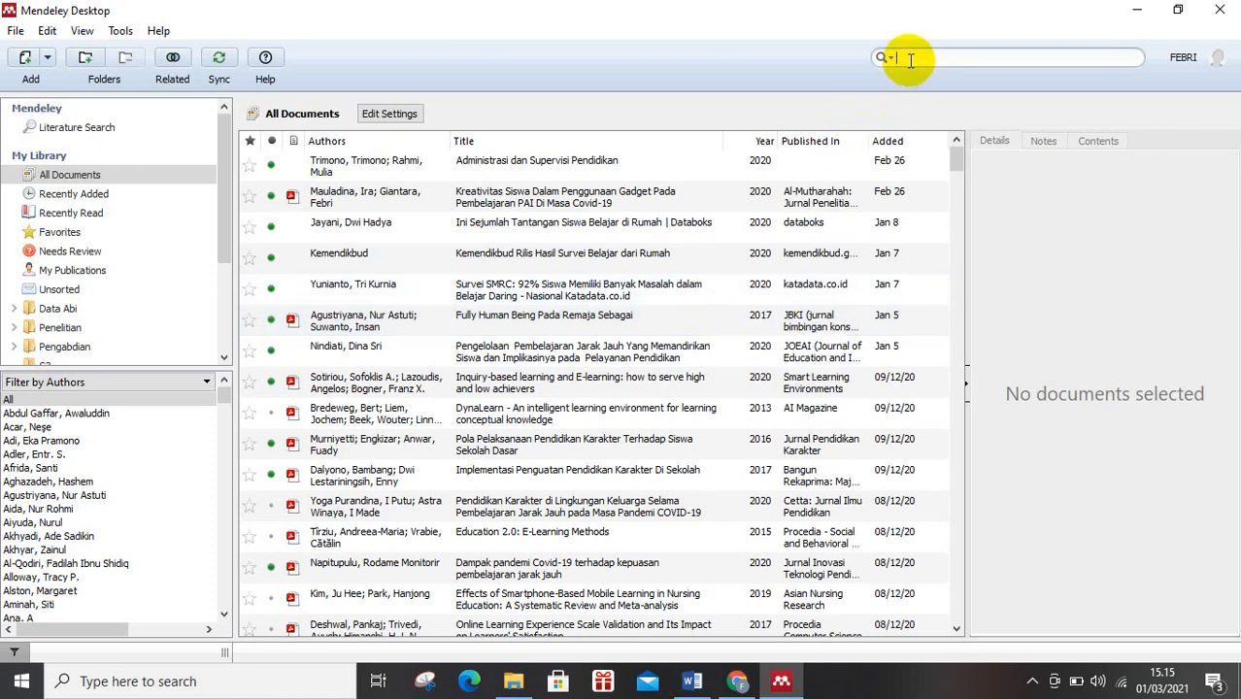
{"action": "type", "text": "febr"}
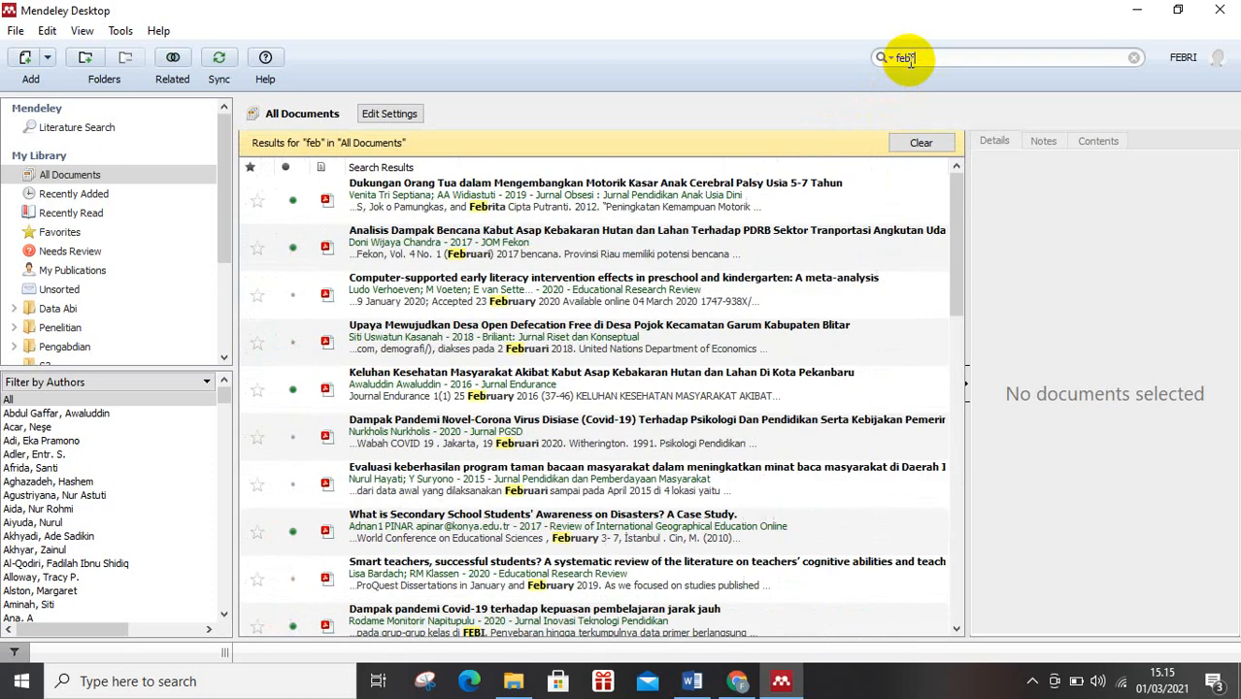
{"action": "type", "text": "i"}
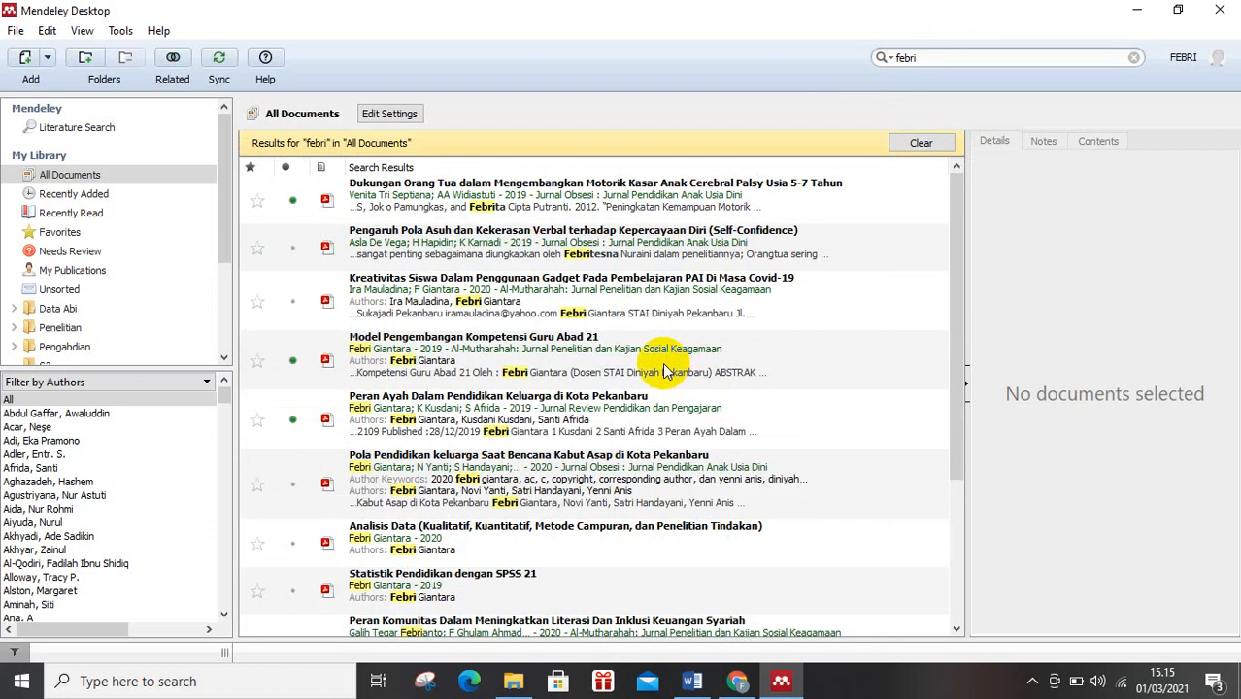
Examine the author, year, city, editor and publisher details of the book "Analisis Data (Kualitatif, Kuantitatif, Metode Campuran, dan Penelitian Tindakan)".
{"action": "left_click", "coordinate": [557, 538]}
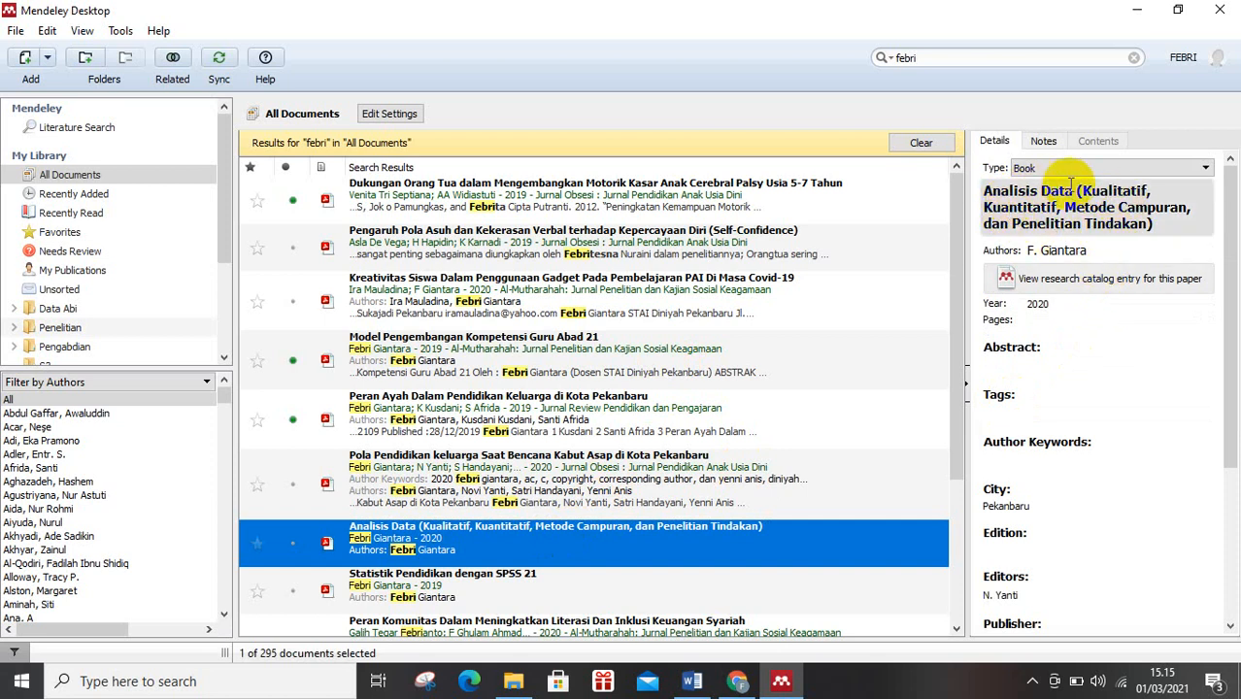
{"action": "left_click", "coordinate": [1073, 251]}
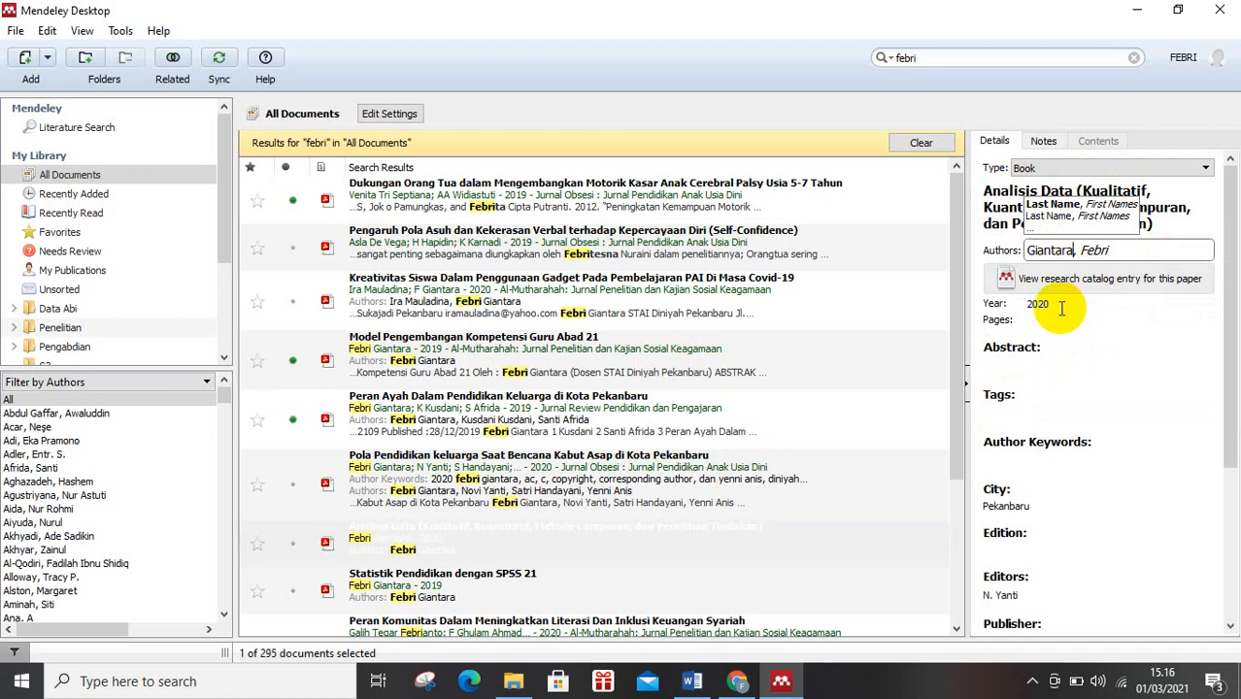
{"action": "left_click", "coordinate": [1062, 308]}
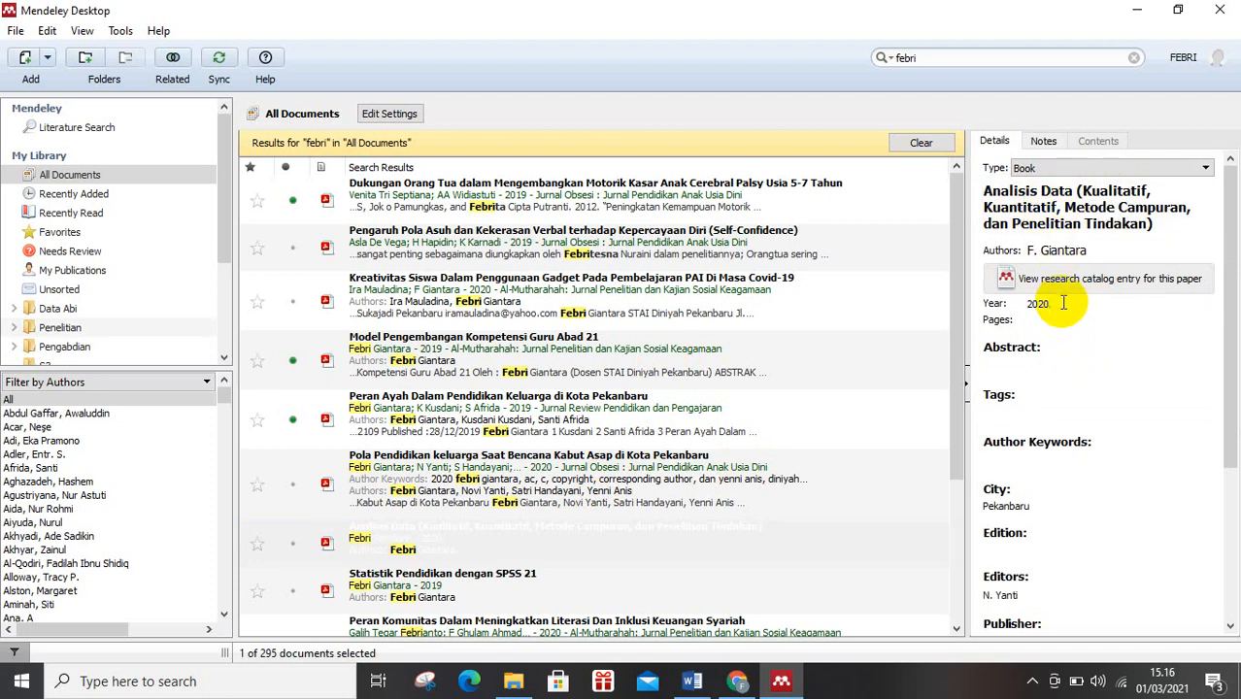
{"action": "scroll", "coordinate": [1010, 388], "scroll_direction": "down", "scroll_amount": 2}
{"action": "scroll", "coordinate": [1025, 472], "scroll_direction": "down", "scroll_amount": 2}
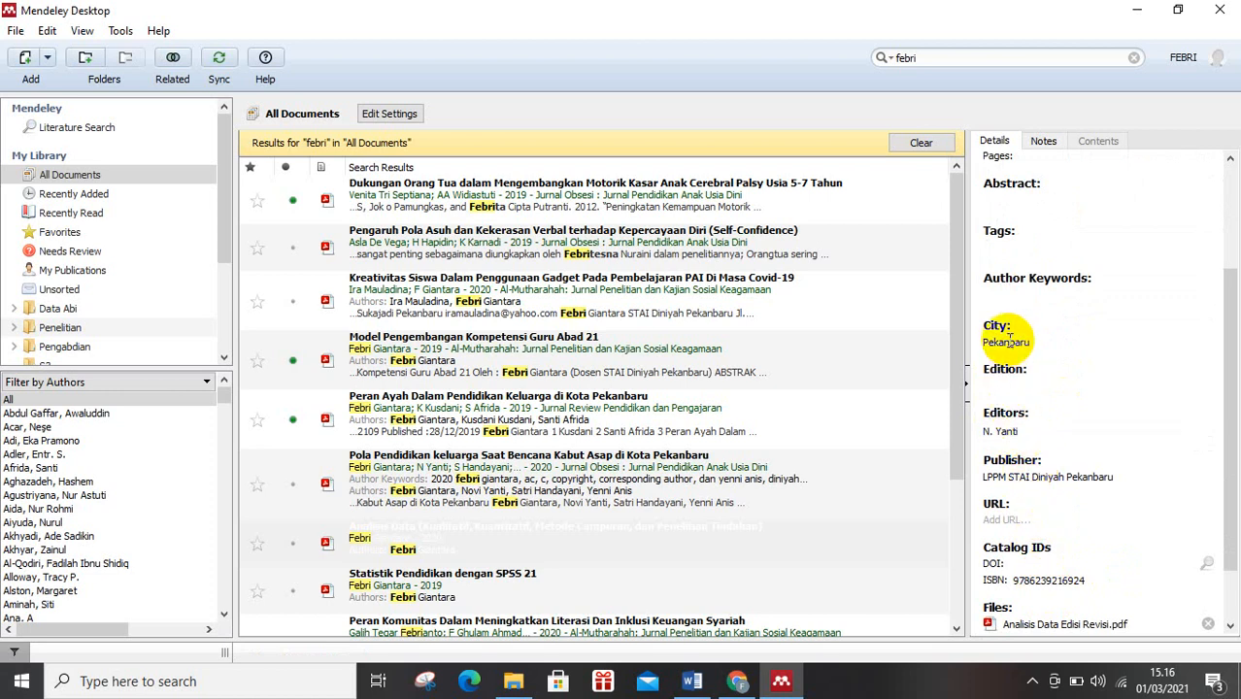
{"action": "scroll", "coordinate": [1006, 340], "scroll_direction": "up", "scroll_amount": 3}
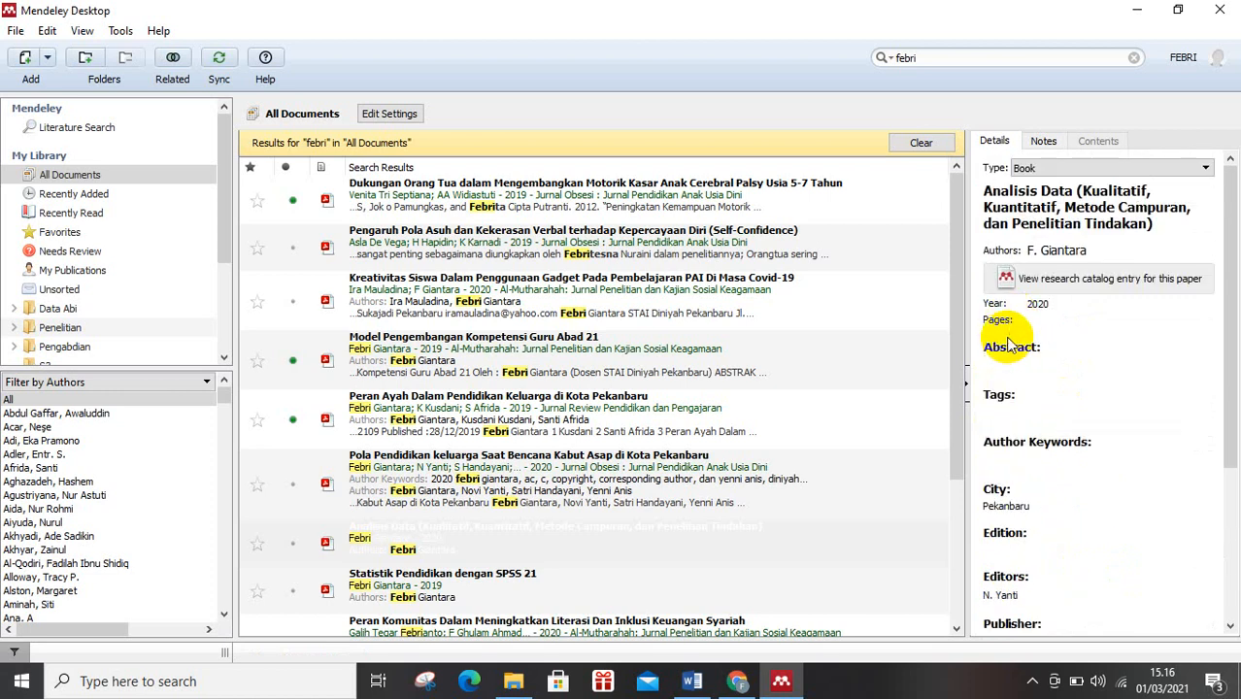
{"action": "left_click", "coordinate": [1031, 305]}
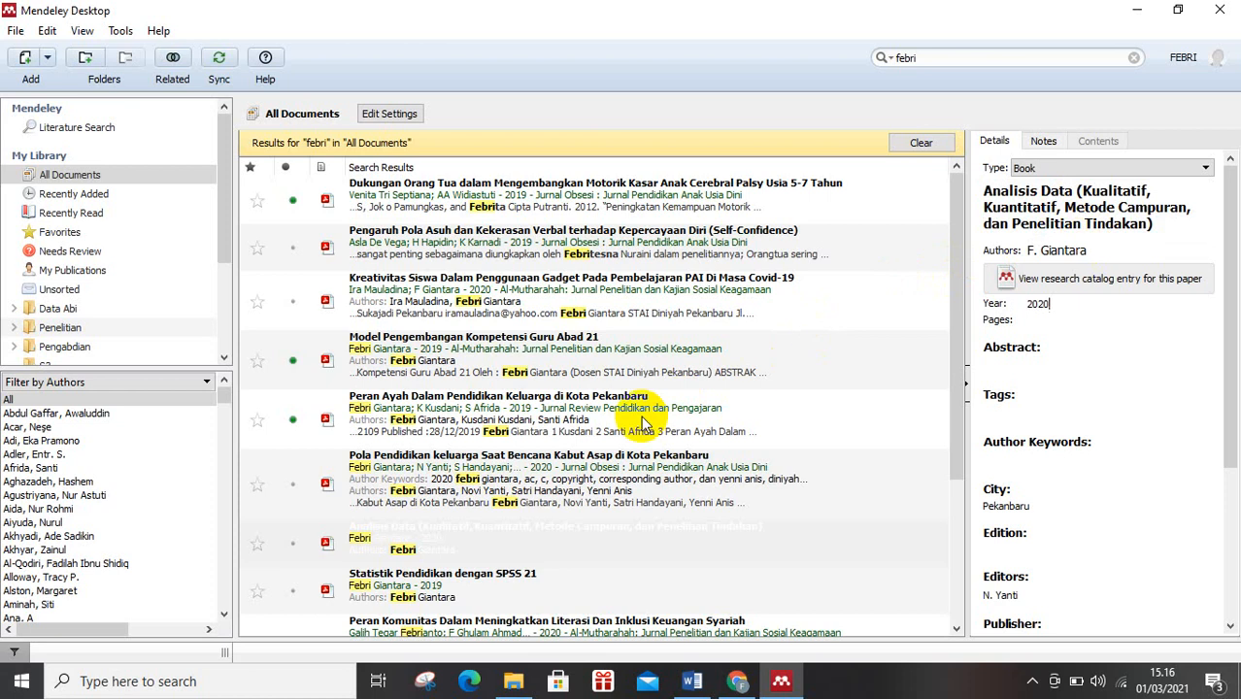
Examine the authors, year, pages, publisher and catalog details of the book "Desain Penelitian Pendidikan Kuantitatif".
{"action": "scroll", "coordinate": [641, 417], "scroll_direction": "down", "scroll_amount": 4}
{"action": "left_click", "coordinate": [511, 549]}
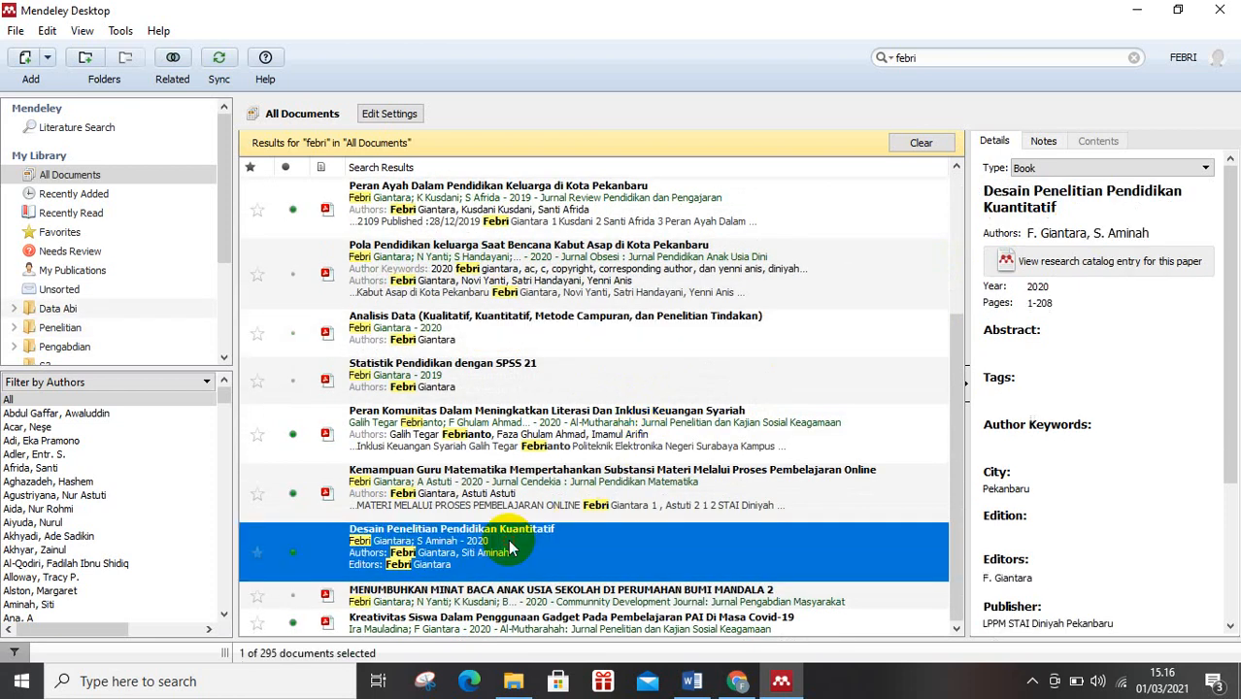
{"action": "left_click", "coordinate": [1095, 238]}
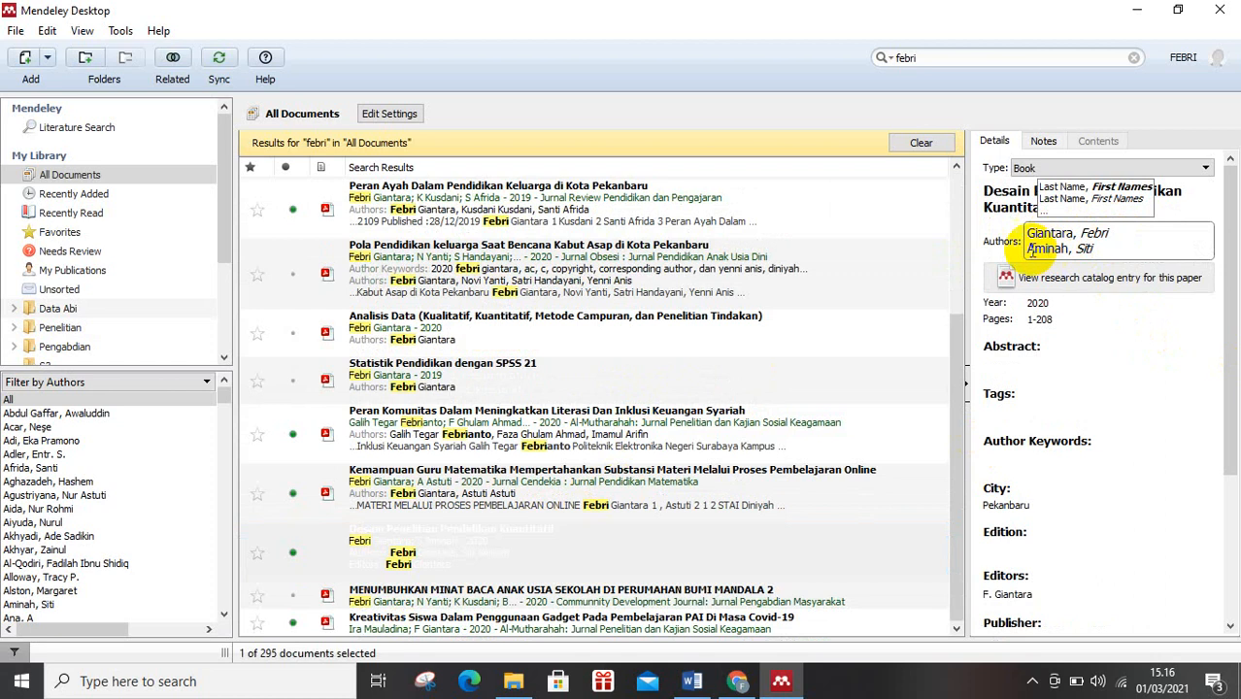
{"action": "left_click", "coordinate": [1093, 305]}
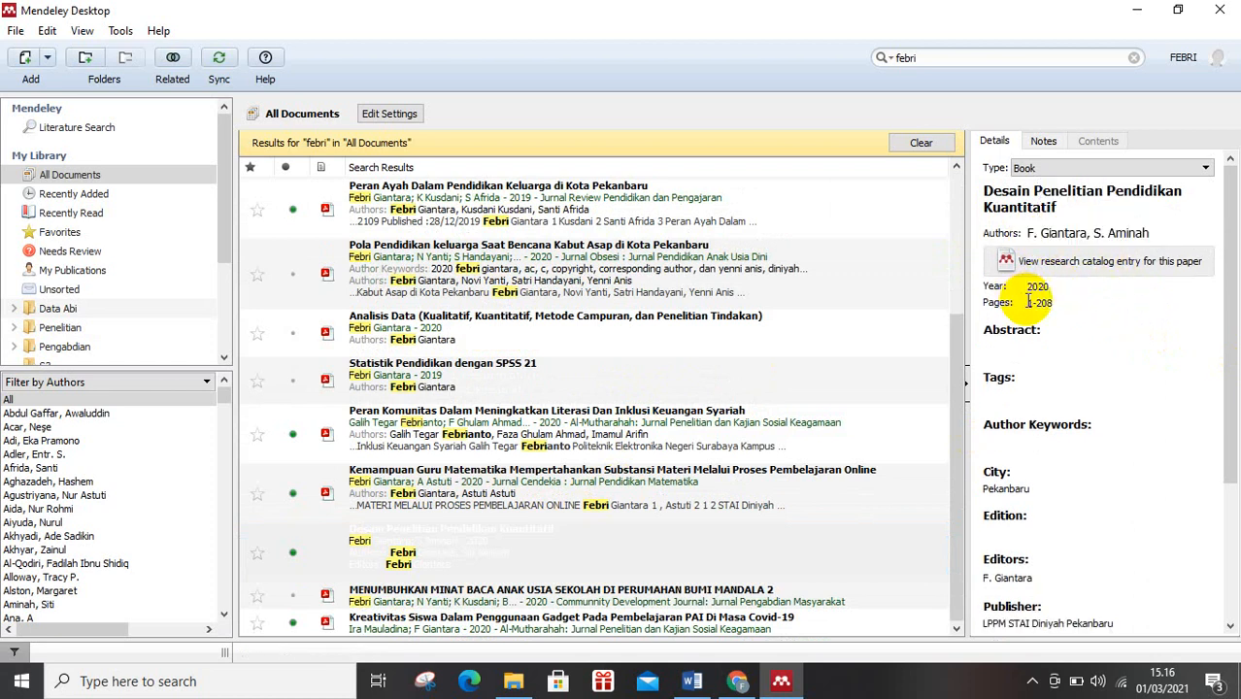
{"action": "scroll", "coordinate": [1061, 306], "scroll_direction": "down", "scroll_amount": 1}
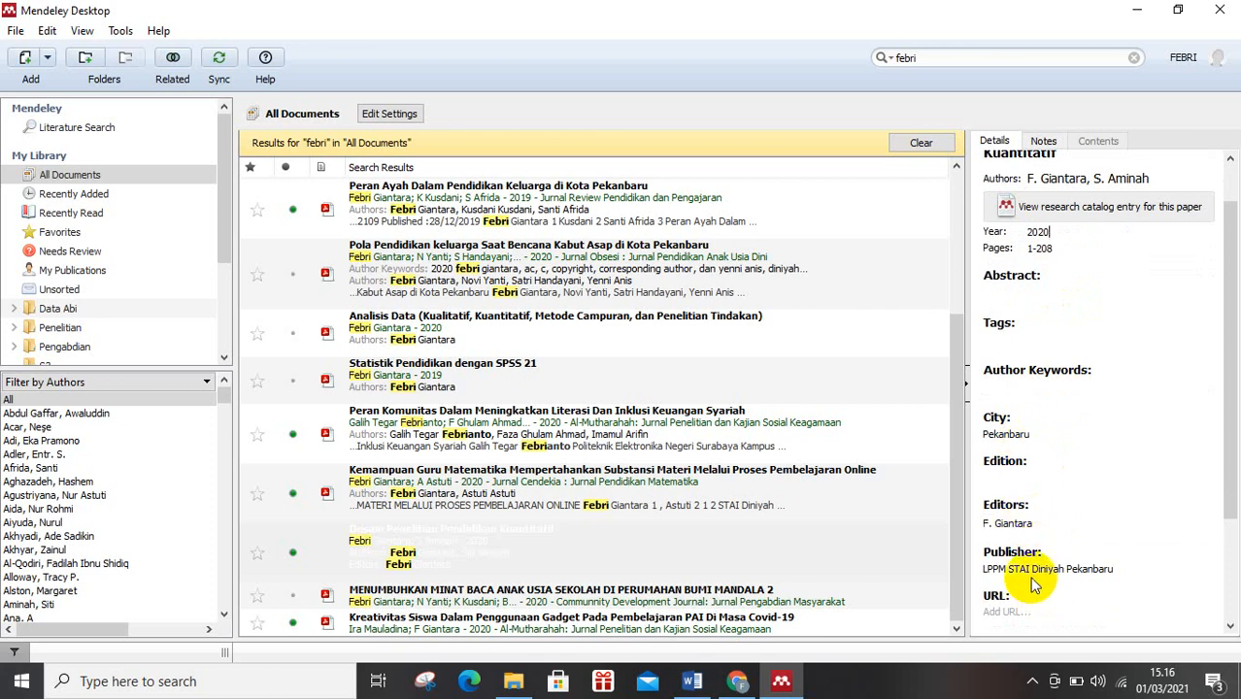
{"action": "scroll", "coordinate": [1035, 580], "scroll_direction": "down", "scroll_amount": 3}
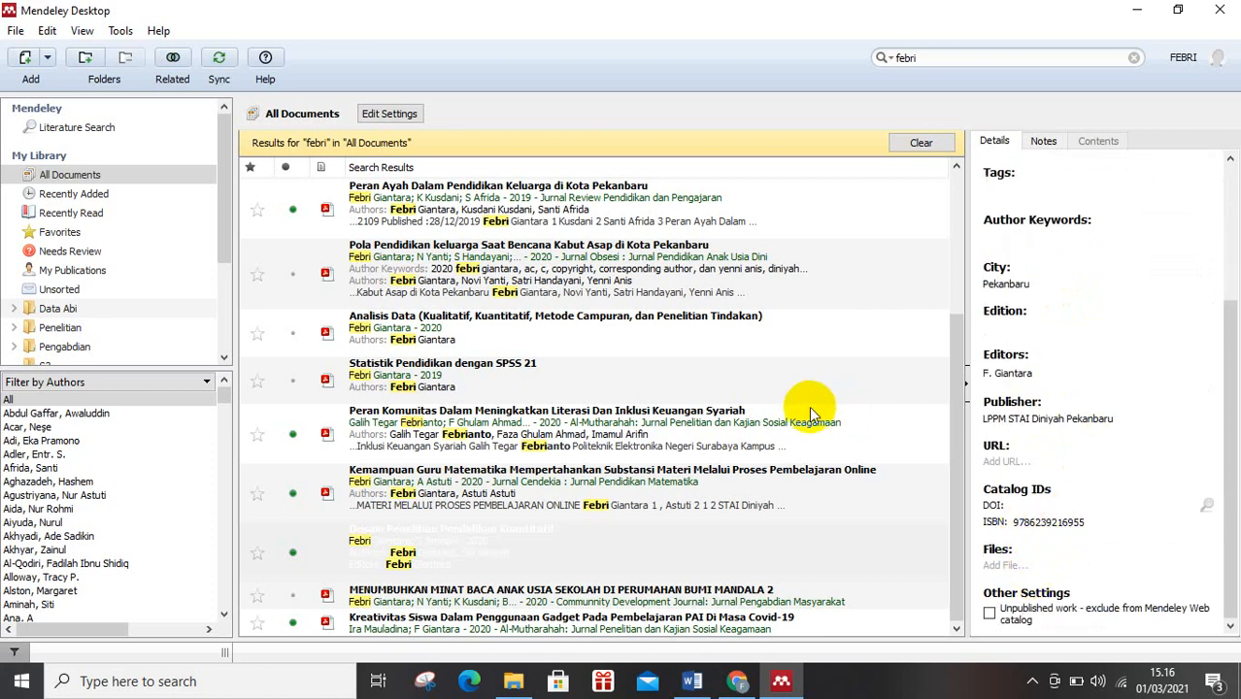
Switch to Chrome and look through the Al-Mutharahah journal homepage down to the articles of the current issue.
{"action": "left_click", "coordinate": [737, 681]}
{"action": "scroll", "coordinate": [562, 456], "scroll_direction": "up", "scroll_amount": 10}
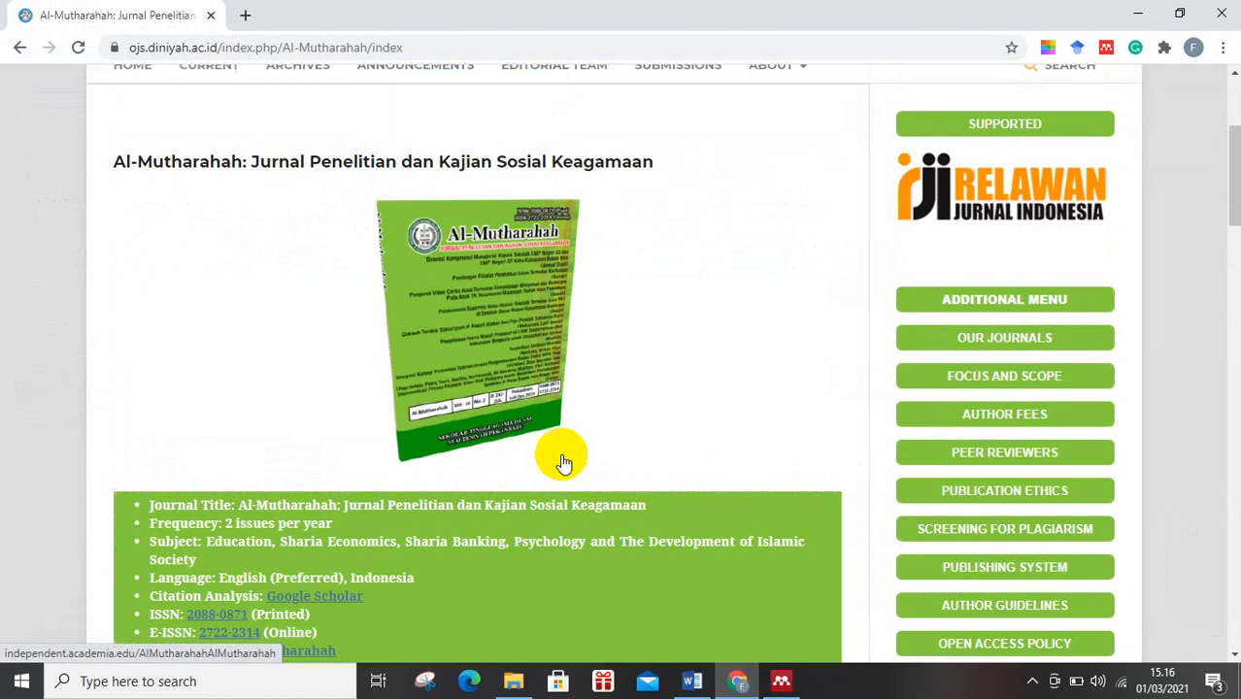
{"action": "scroll", "coordinate": [560, 451], "scroll_direction": "down", "scroll_amount": 3}
{"action": "scroll", "coordinate": [561, 449], "scroll_direction": "up", "scroll_amount": 3}
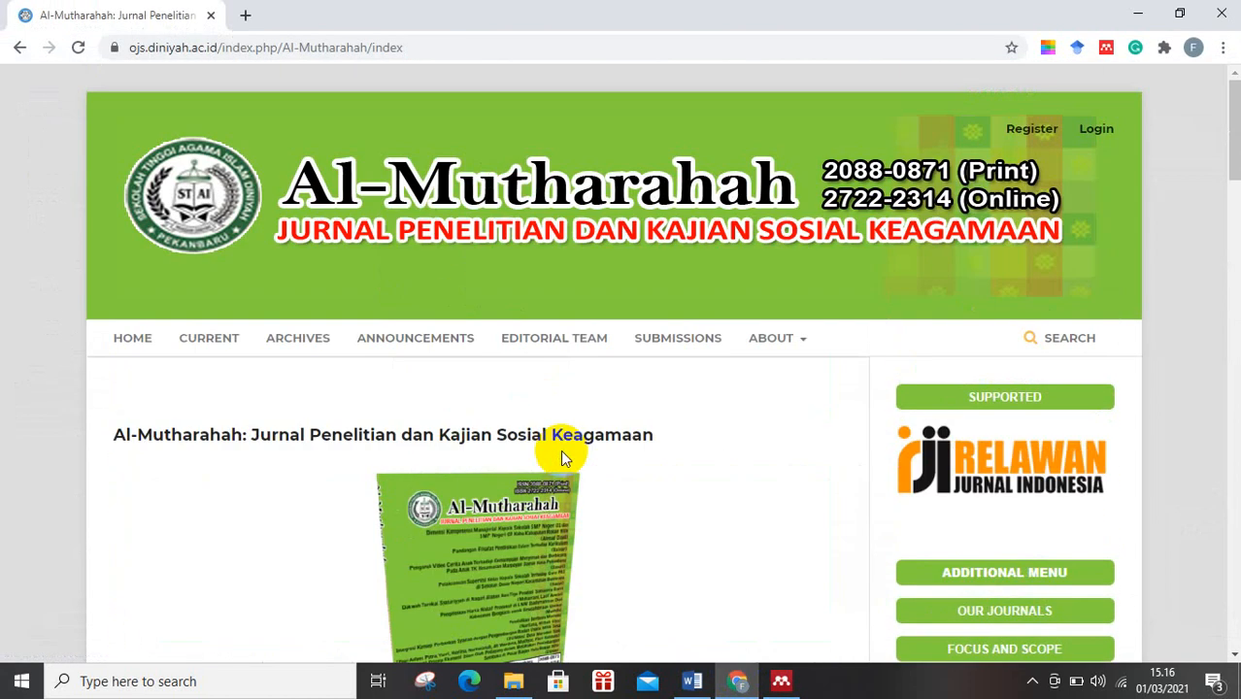
{"action": "scroll", "coordinate": [561, 449], "scroll_direction": "down", "scroll_amount": 7}
{"action": "scroll", "coordinate": [561, 447], "scroll_direction": "down", "scroll_amount": 12}
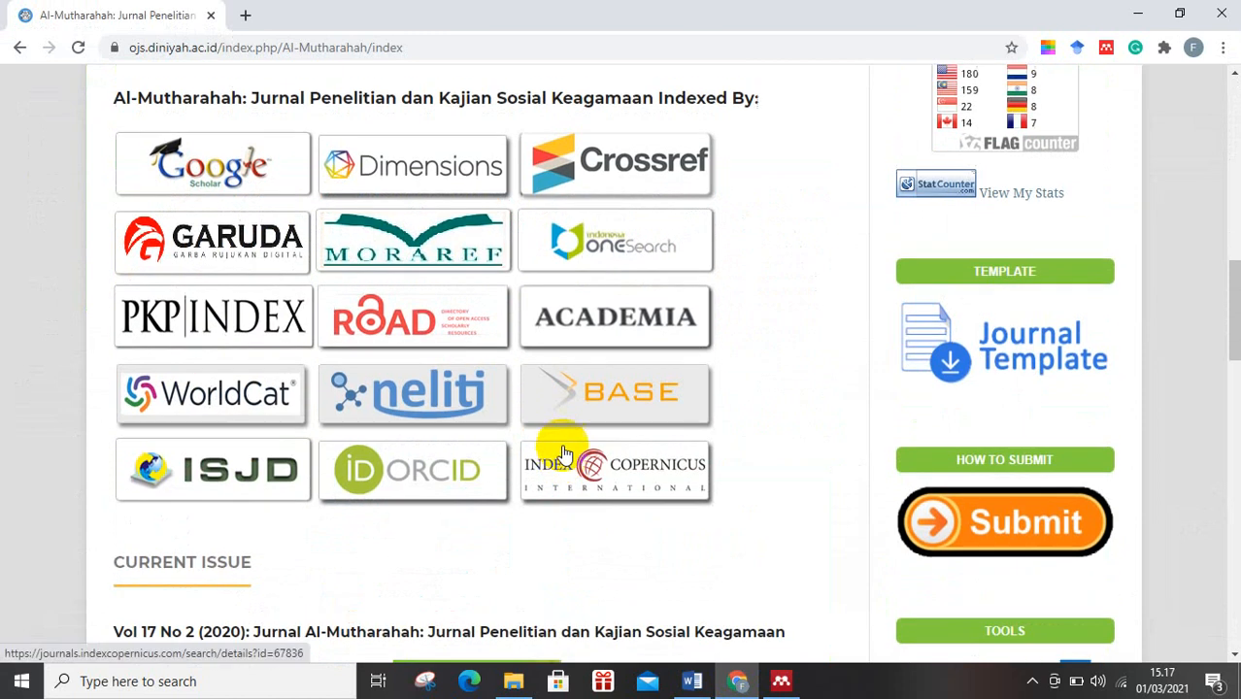
{"action": "scroll", "coordinate": [562, 443], "scroll_direction": "down", "scroll_amount": 5}
{"action": "scroll", "coordinate": [158, 263], "scroll_direction": "up", "scroll_amount": 4}
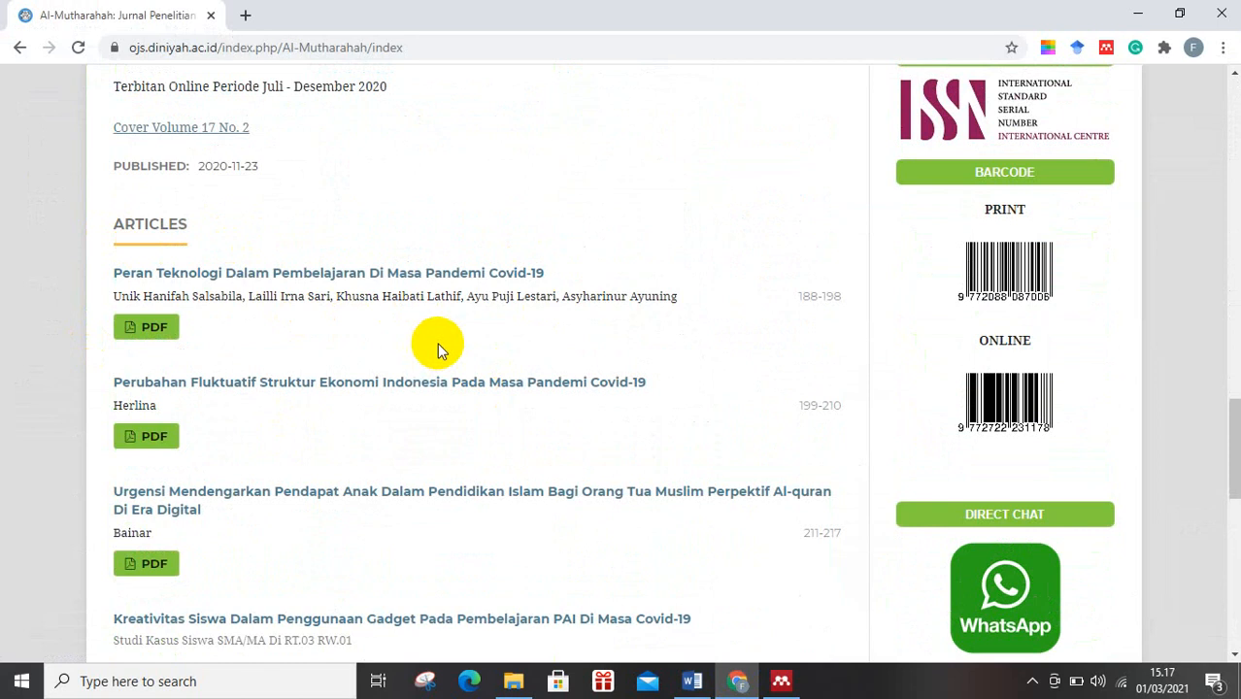
{"action": "scroll", "coordinate": [389, 311], "scroll_direction": "down", "scroll_amount": 1}
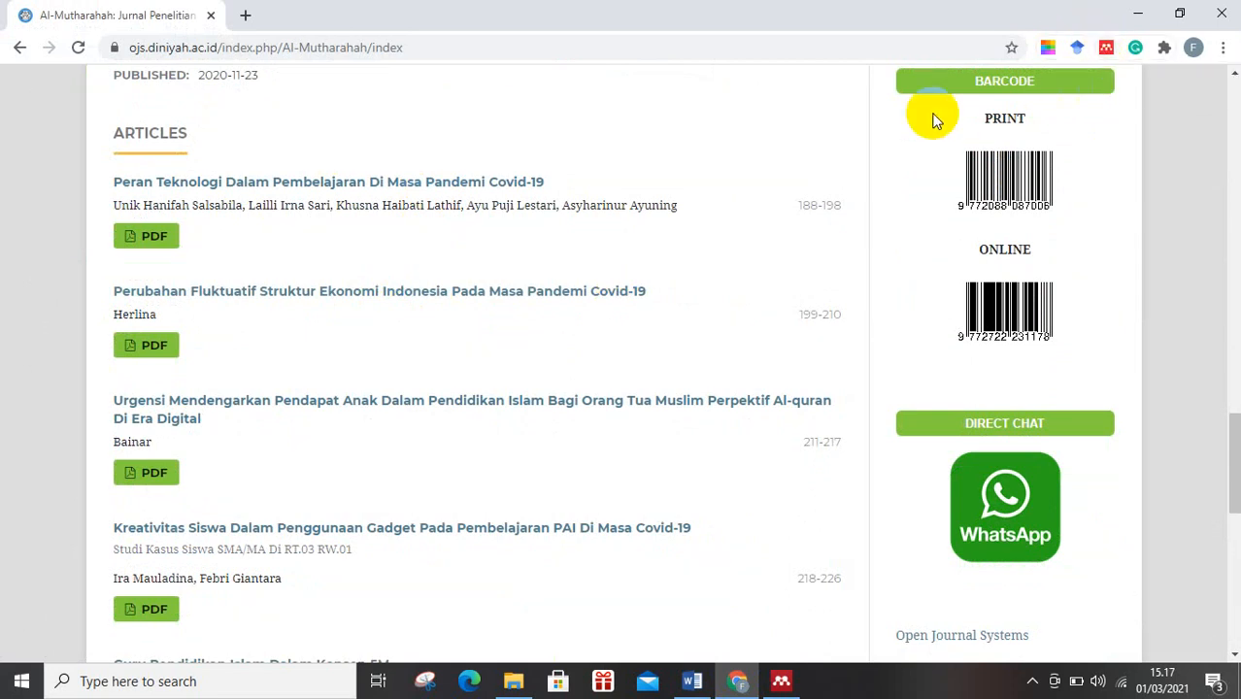
Switch to Mendeley Desktop to check the web importer and Word plugin options, and return to the journal page in Chrome.
{"action": "left_click", "coordinate": [789, 682]}
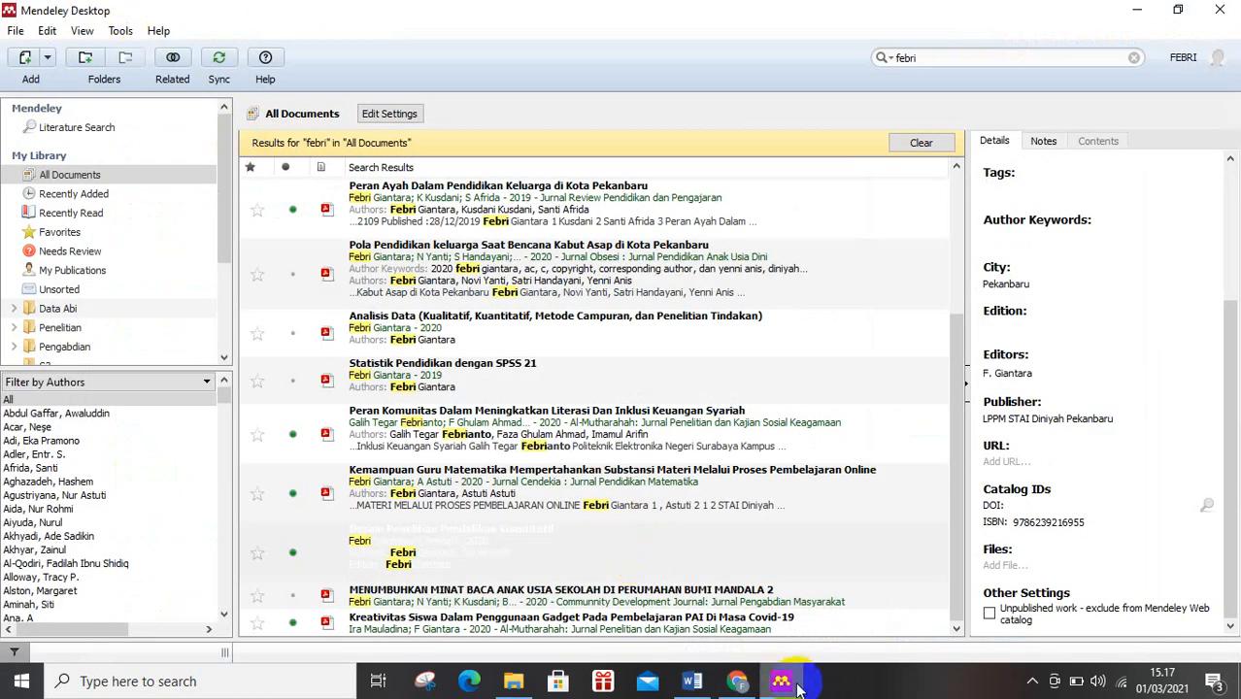
{"action": "left_click", "coordinate": [122, 31]}
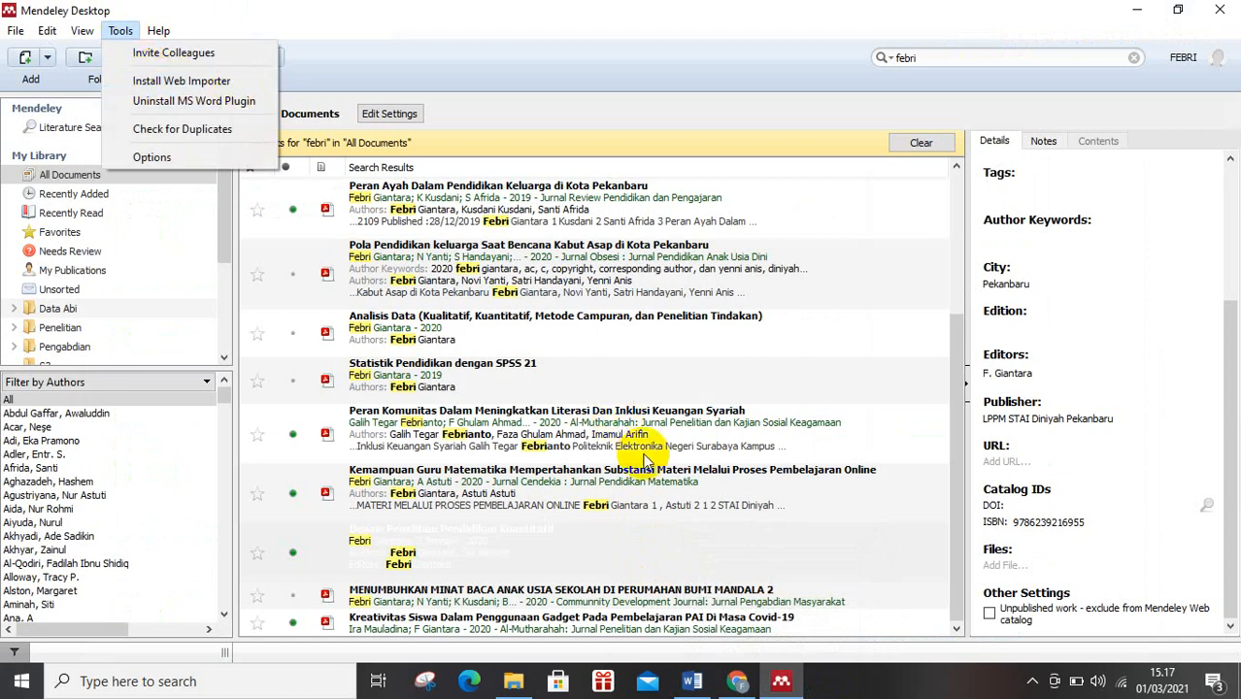
{"action": "left_click", "coordinate": [744, 683]}
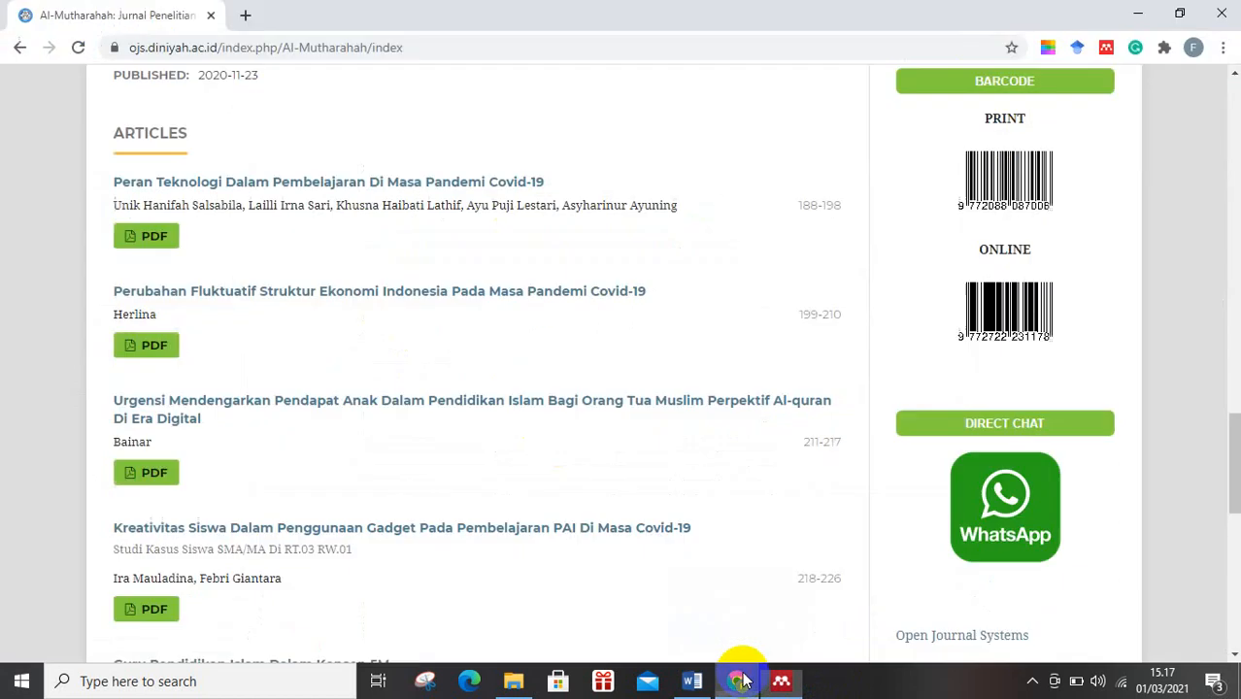
Sign in to the Mendeley Web Importer extension from the journal homepage and close the importer.
{"action": "left_click", "coordinate": [1106, 48]}
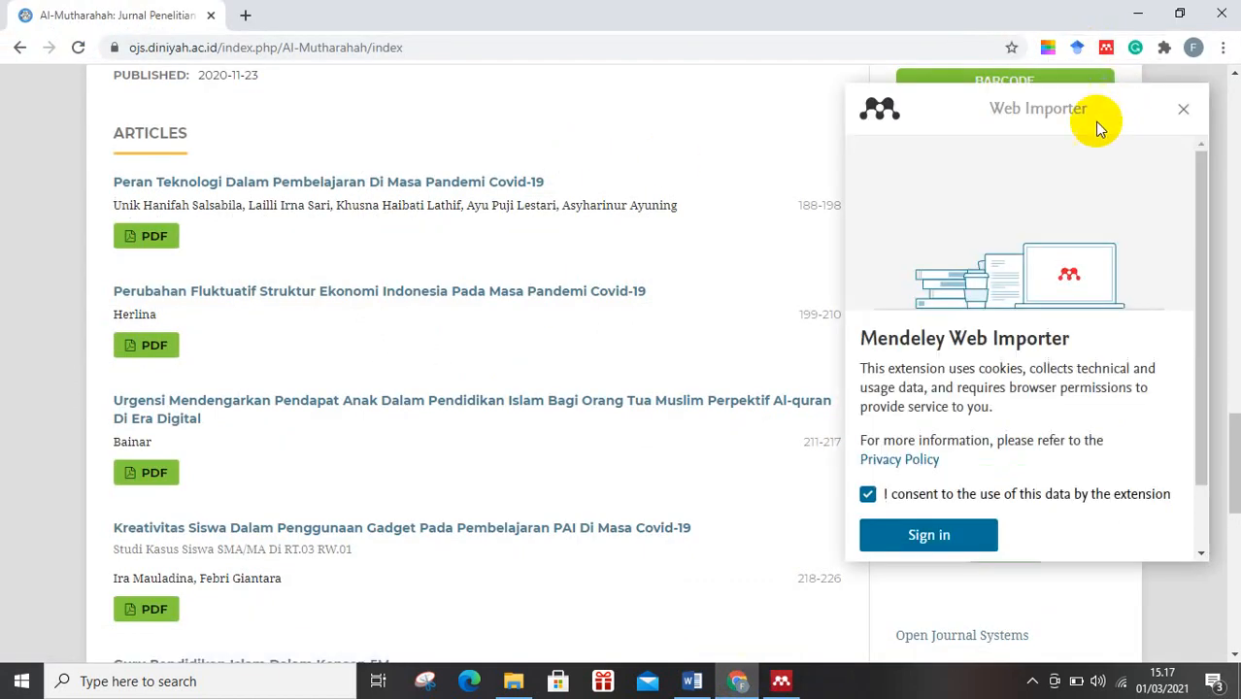
{"action": "left_click", "coordinate": [930, 536]}
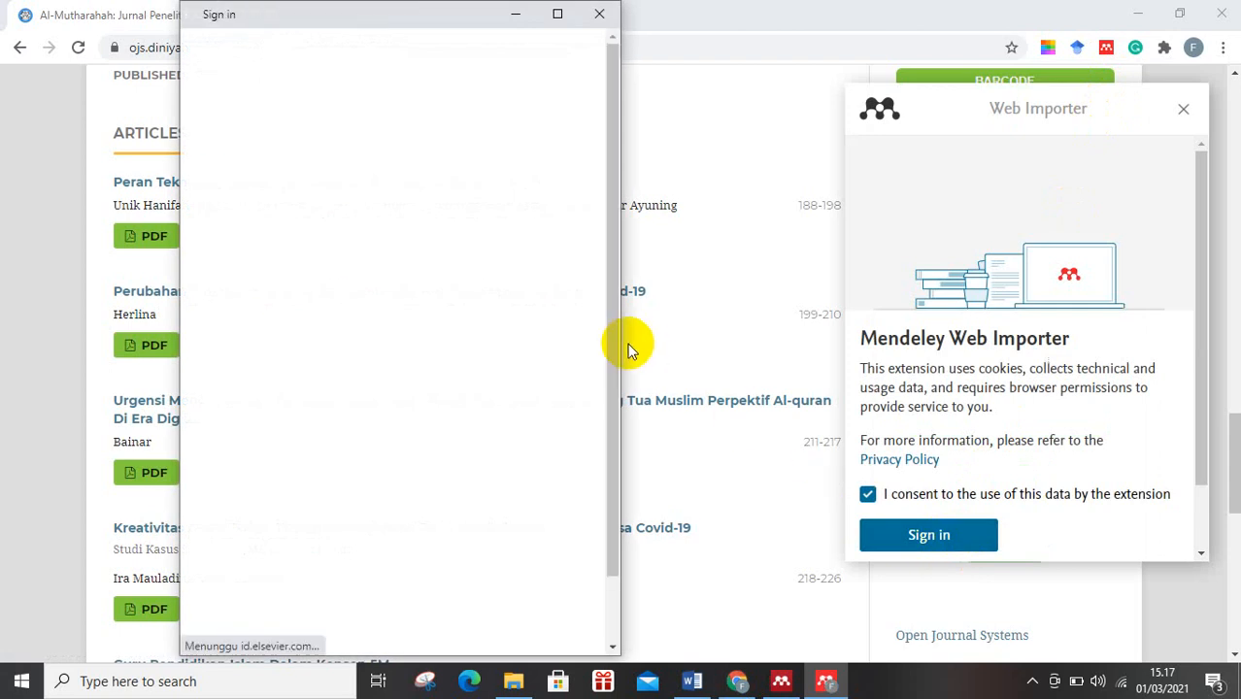
{"action": "left_click", "coordinate": [404, 436]}
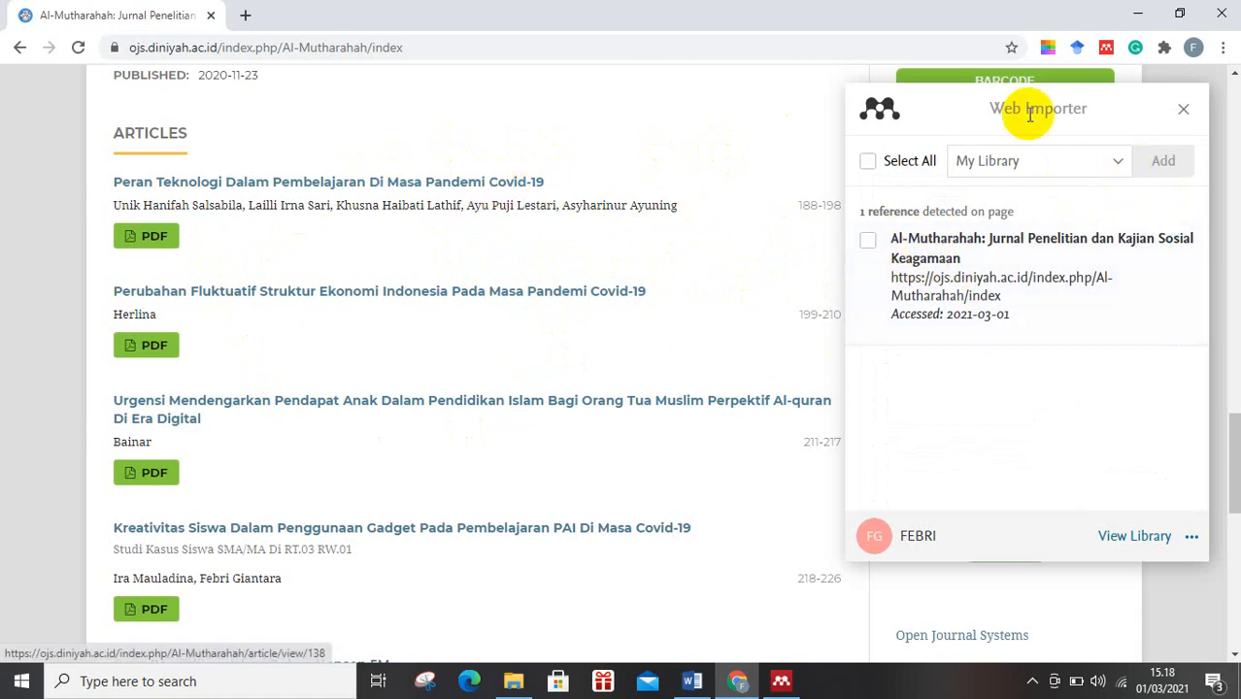
{"action": "left_click", "coordinate": [1183, 109]}
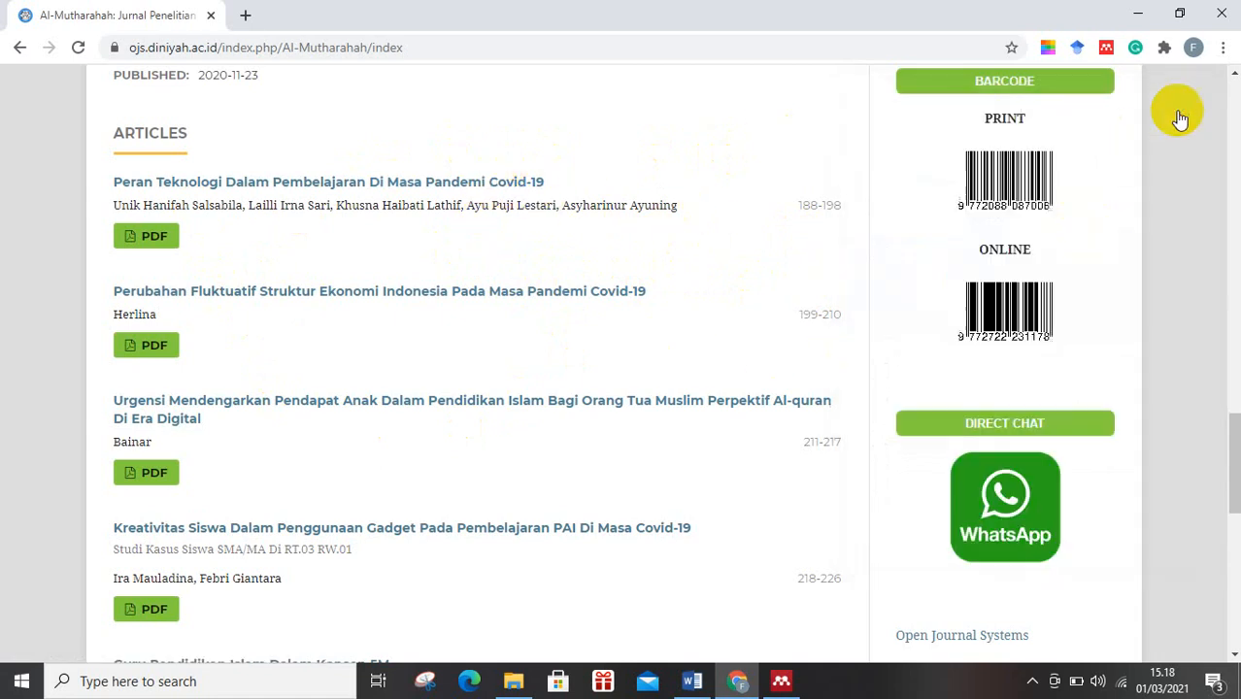
Open the article "Peran Teknologi Dalam Pembelajaran Di Masa Pandemi Covid-19" and view its authors, DOI and keywords.
{"action": "left_click", "coordinate": [329, 184]}
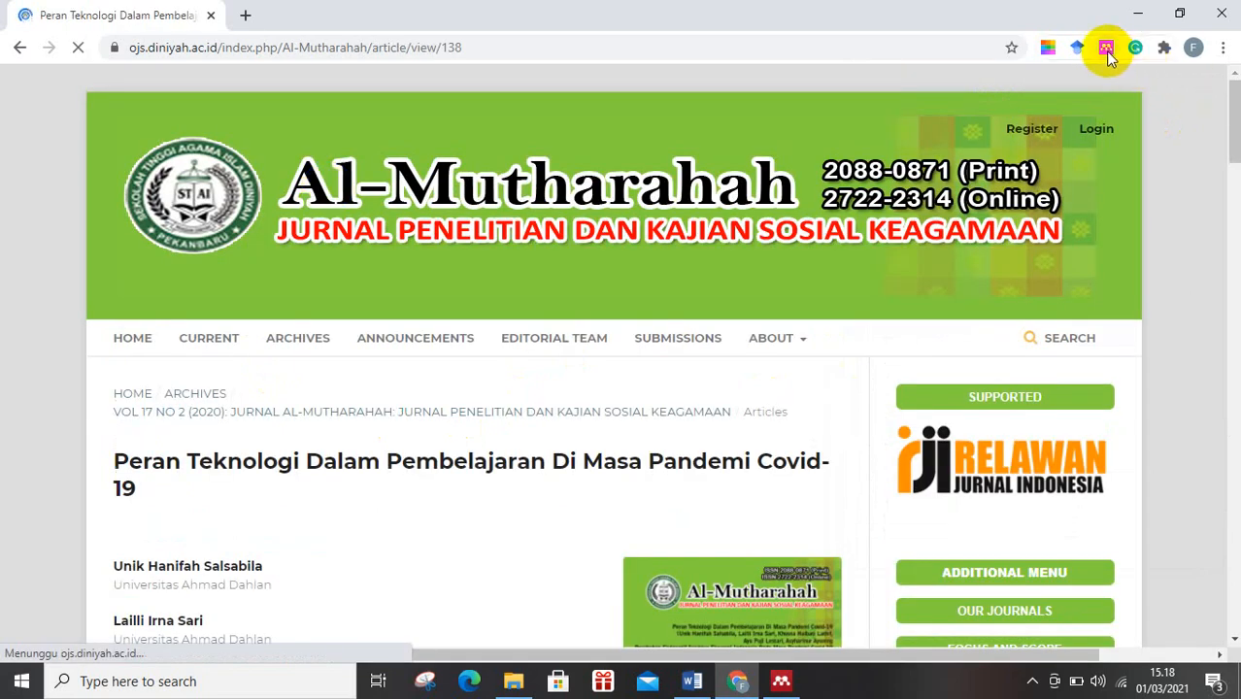
{"action": "scroll", "coordinate": [704, 430], "scroll_direction": "down", "scroll_amount": 4}
{"action": "scroll", "coordinate": [701, 436], "scroll_direction": "up", "scroll_amount": 1}
{"action": "scroll", "coordinate": [806, 342], "scroll_direction": "down", "scroll_amount": 1}
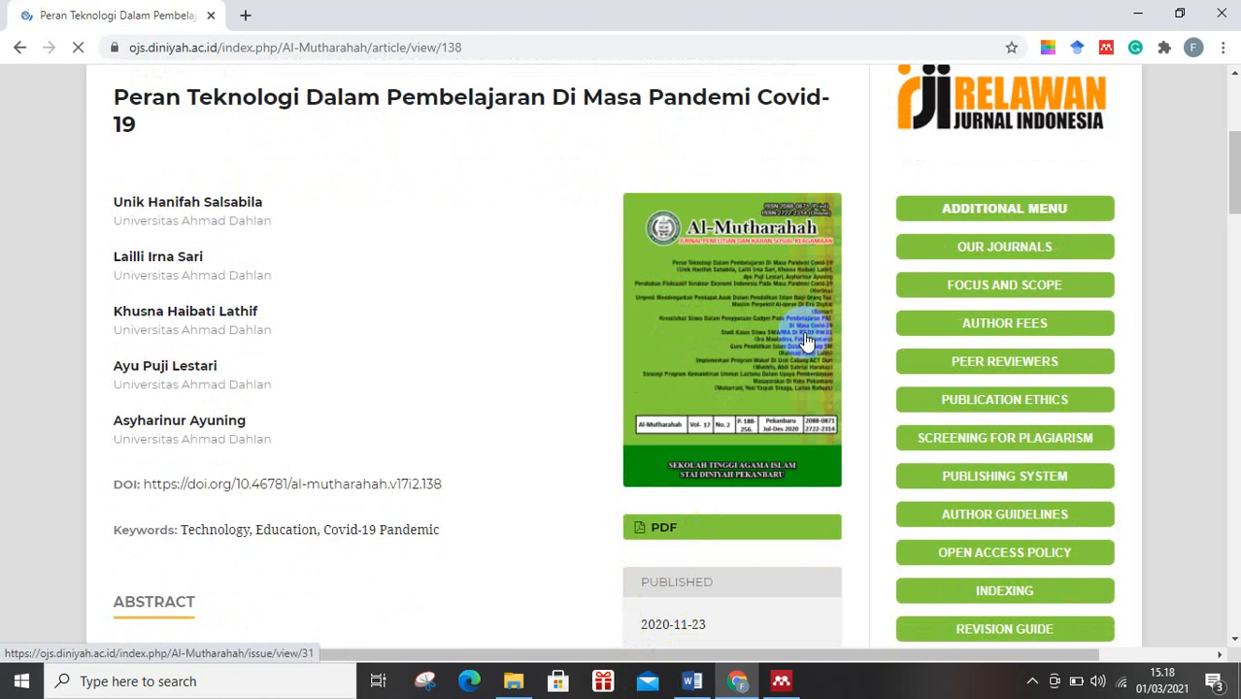
Examine the references the Mendeley Web Importer detects on the article page, including their PDF availability.
{"action": "left_click", "coordinate": [1106, 48]}
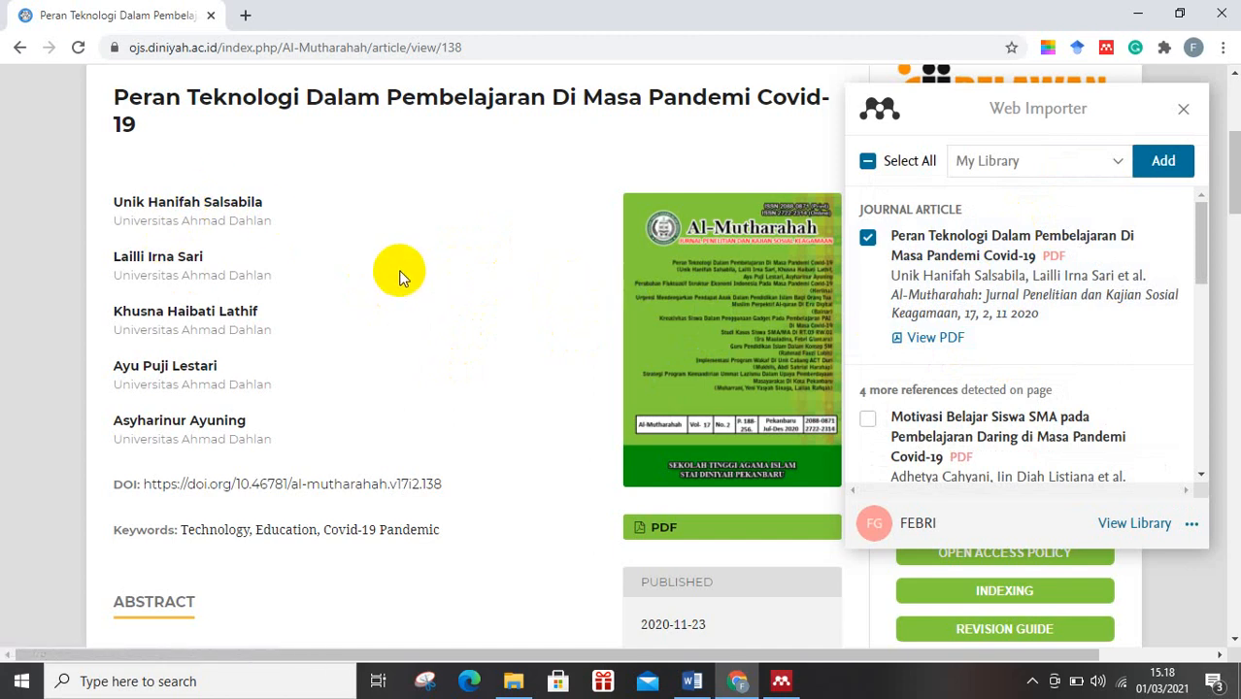
{"action": "scroll", "coordinate": [1000, 374], "scroll_direction": "down", "scroll_amount": 3}
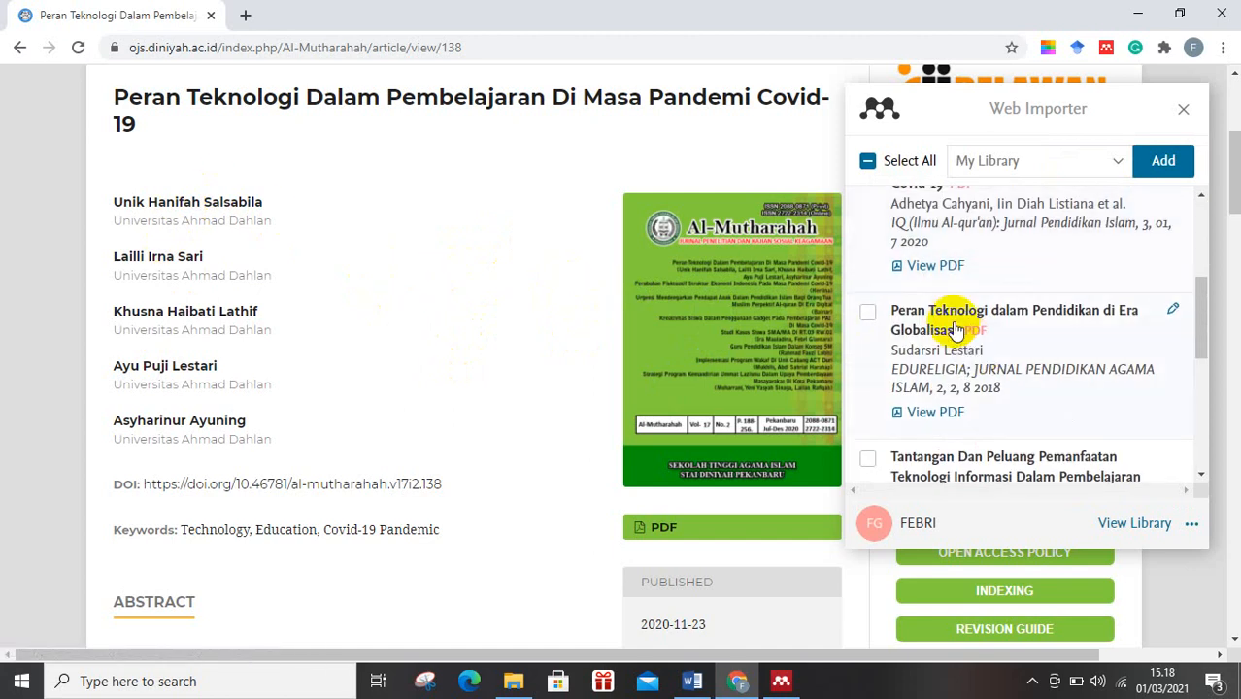
{"action": "scroll", "coordinate": [957, 331], "scroll_direction": "up", "scroll_amount": 2}
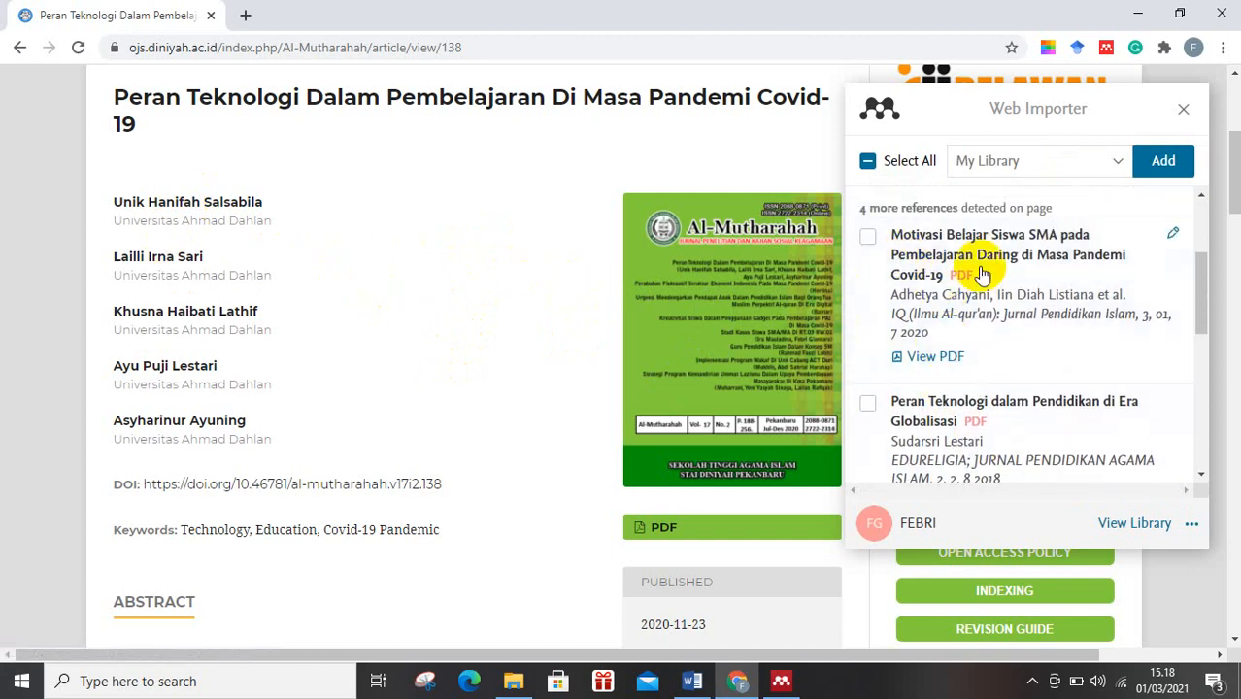
{"action": "scroll", "coordinate": [952, 282], "scroll_direction": "down", "scroll_amount": 2}
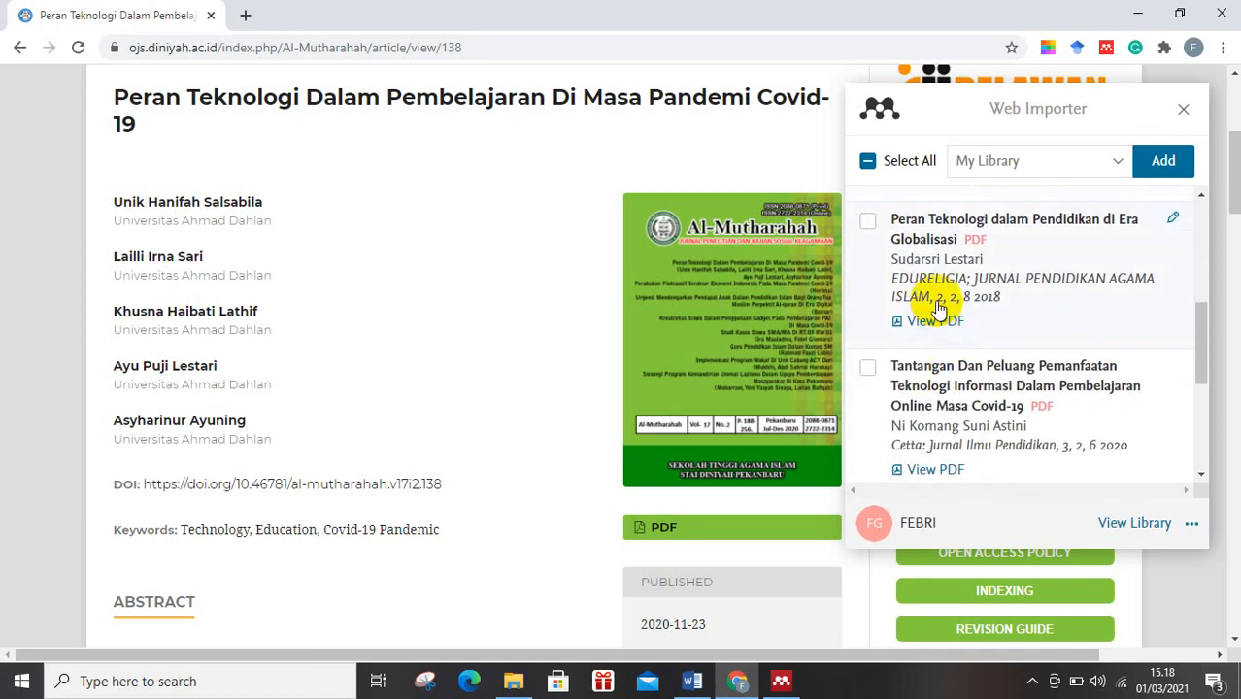
{"action": "scroll", "coordinate": [938, 307], "scroll_direction": "down", "scroll_amount": 2}
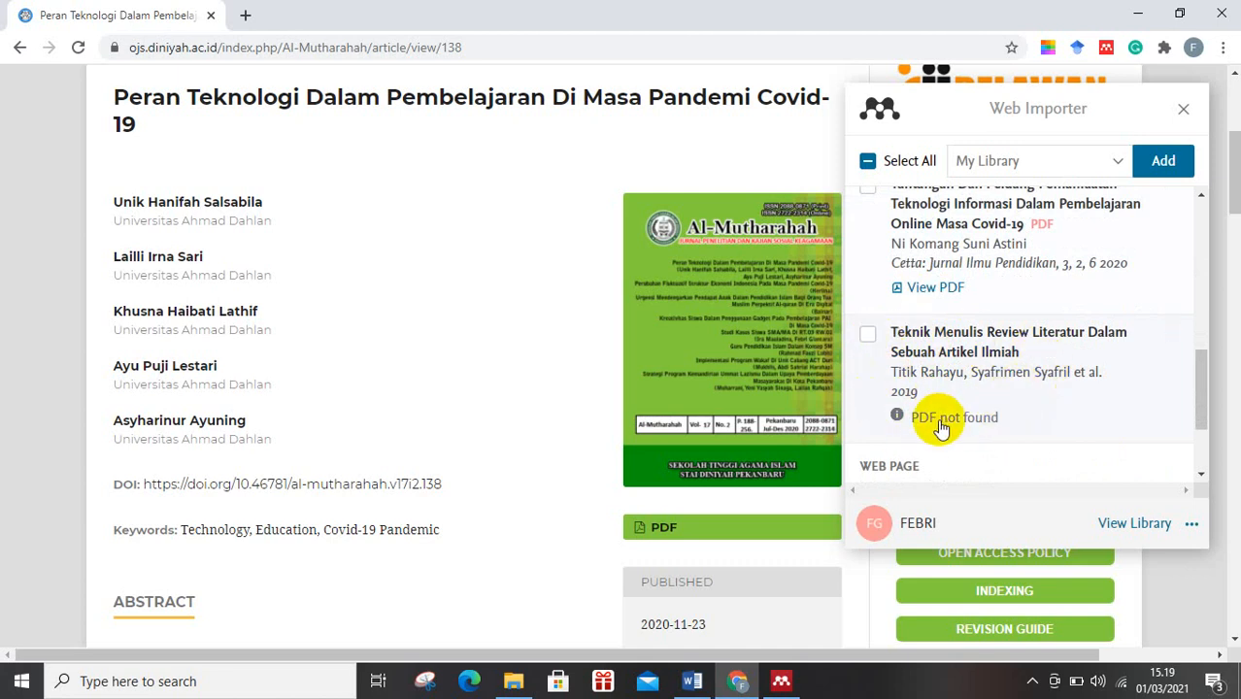
{"action": "scroll", "coordinate": [926, 418], "scroll_direction": "up", "scroll_amount": 5}
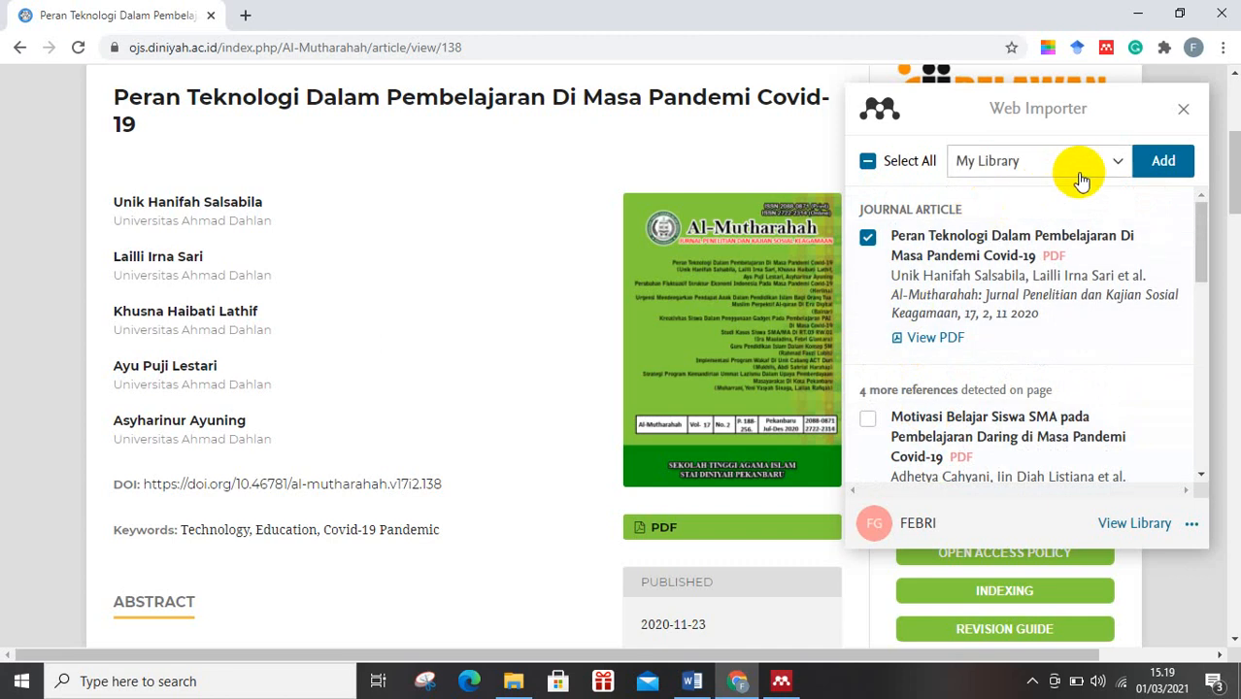
Look through the library collections offered as destinations for the imported references, and close the Web Importer without adding any.
{"action": "left_click", "coordinate": [1116, 167]}
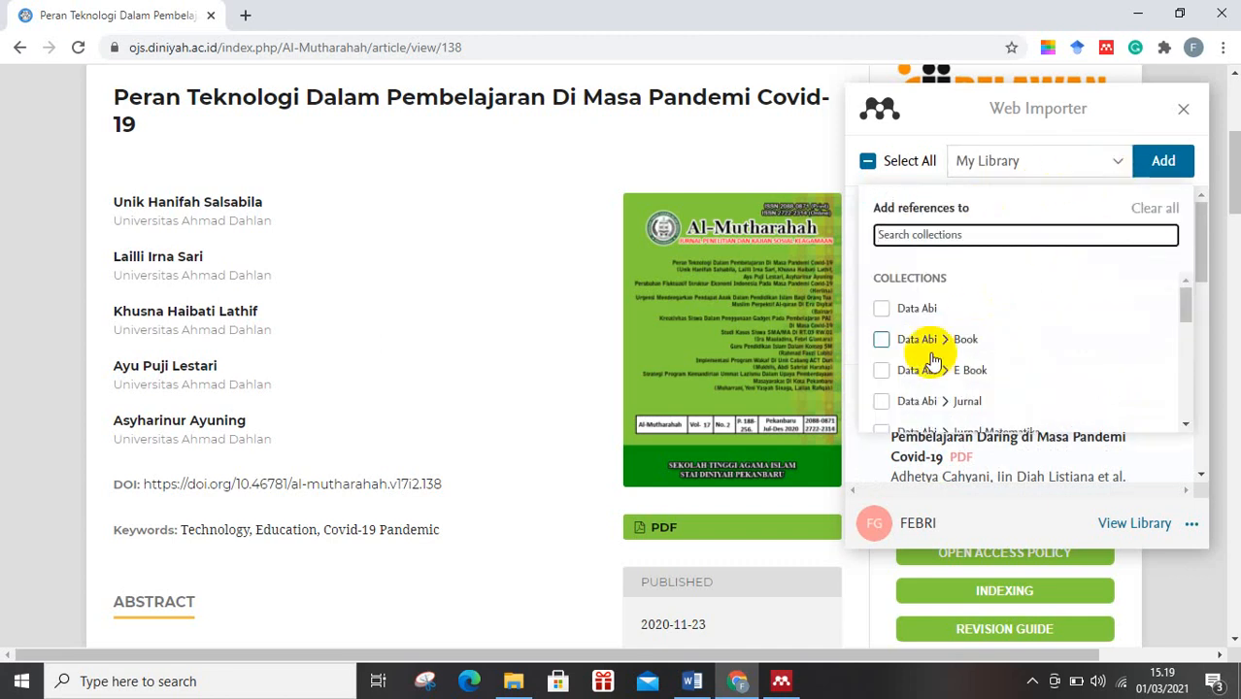
{"action": "scroll", "coordinate": [933, 354], "scroll_direction": "down", "scroll_amount": 5}
{"action": "scroll", "coordinate": [957, 350], "scroll_direction": "down", "scroll_amount": 3}
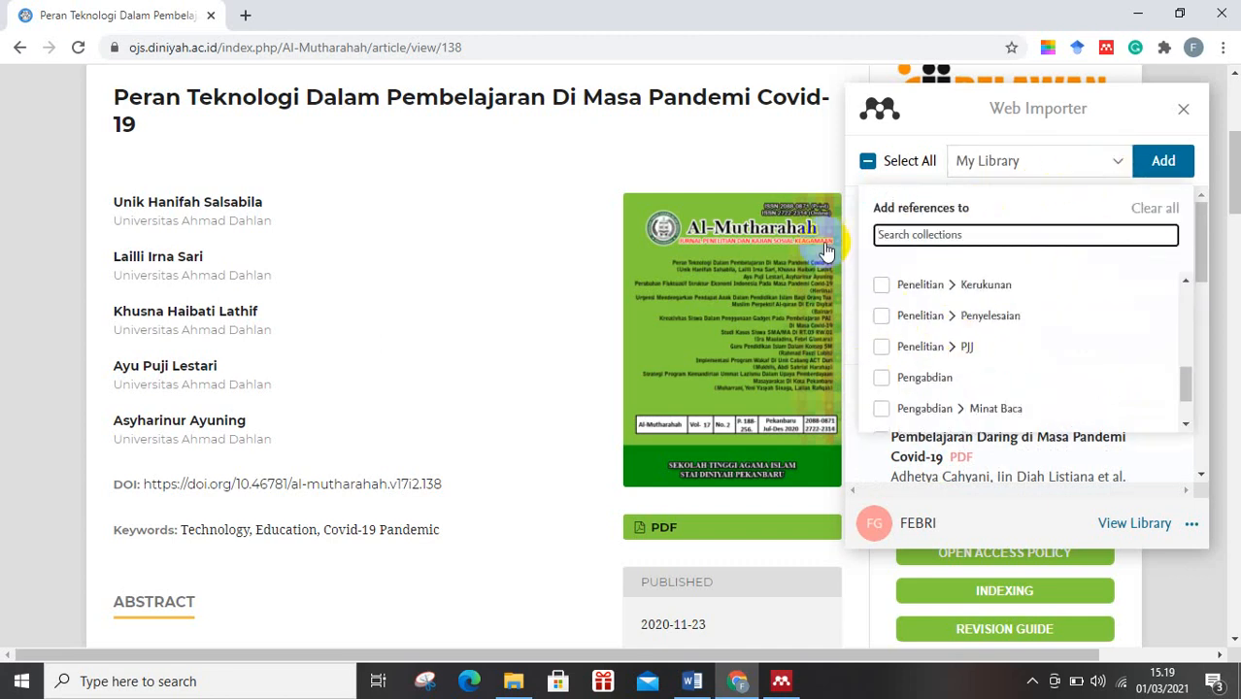
{"action": "left_click", "coordinate": [1183, 109]}
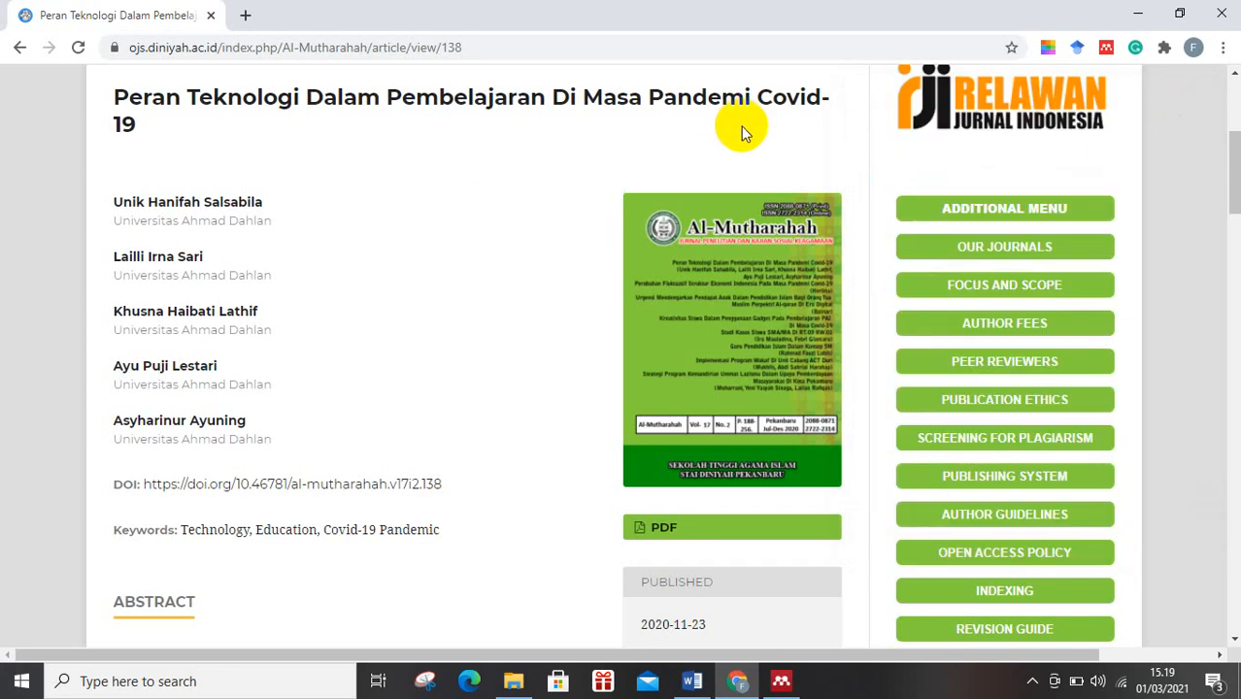
Switch to the blank Word document and check that Turabian 8th edition (full note) is the Mendeley citation style.
{"action": "left_click", "coordinate": [696, 676]}
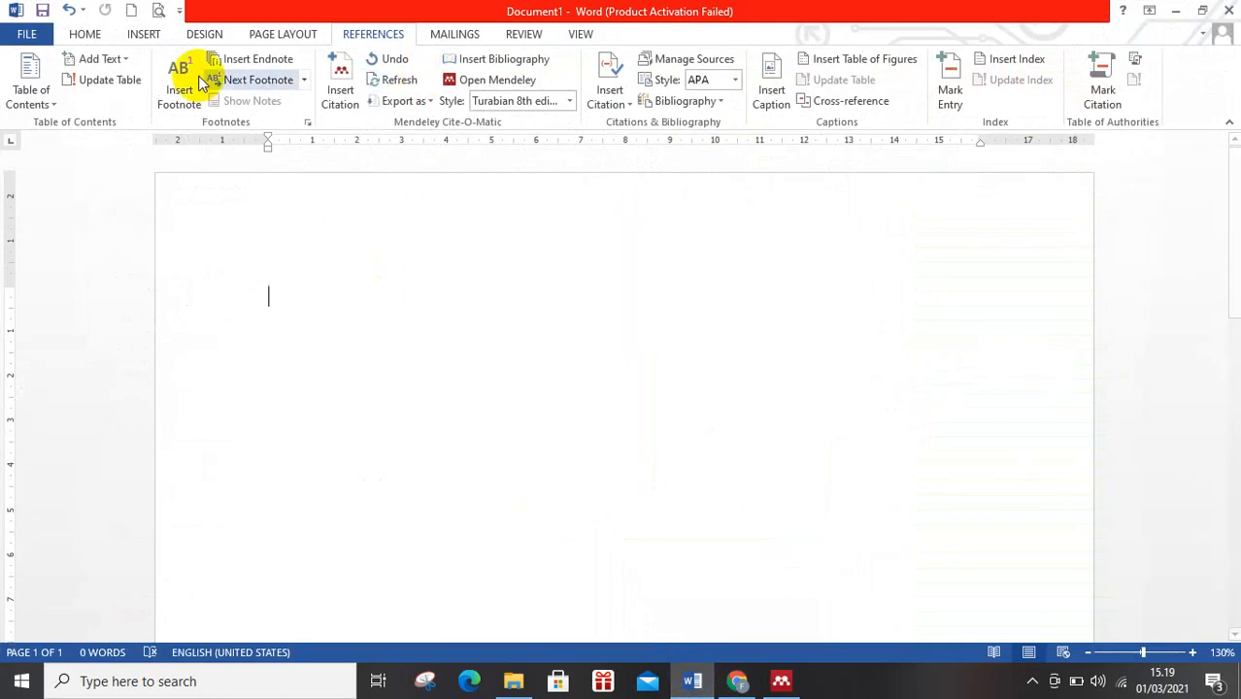
{"action": "left_click", "coordinate": [97, 39]}
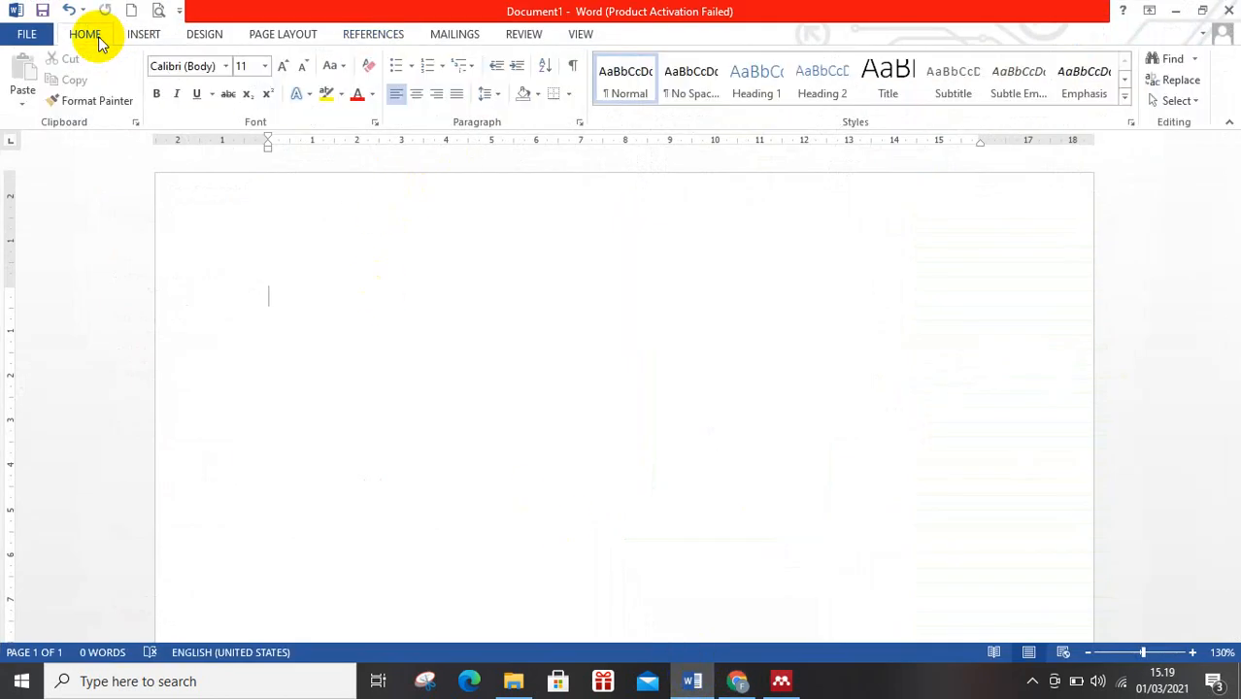
{"action": "left_click", "coordinate": [375, 35]}
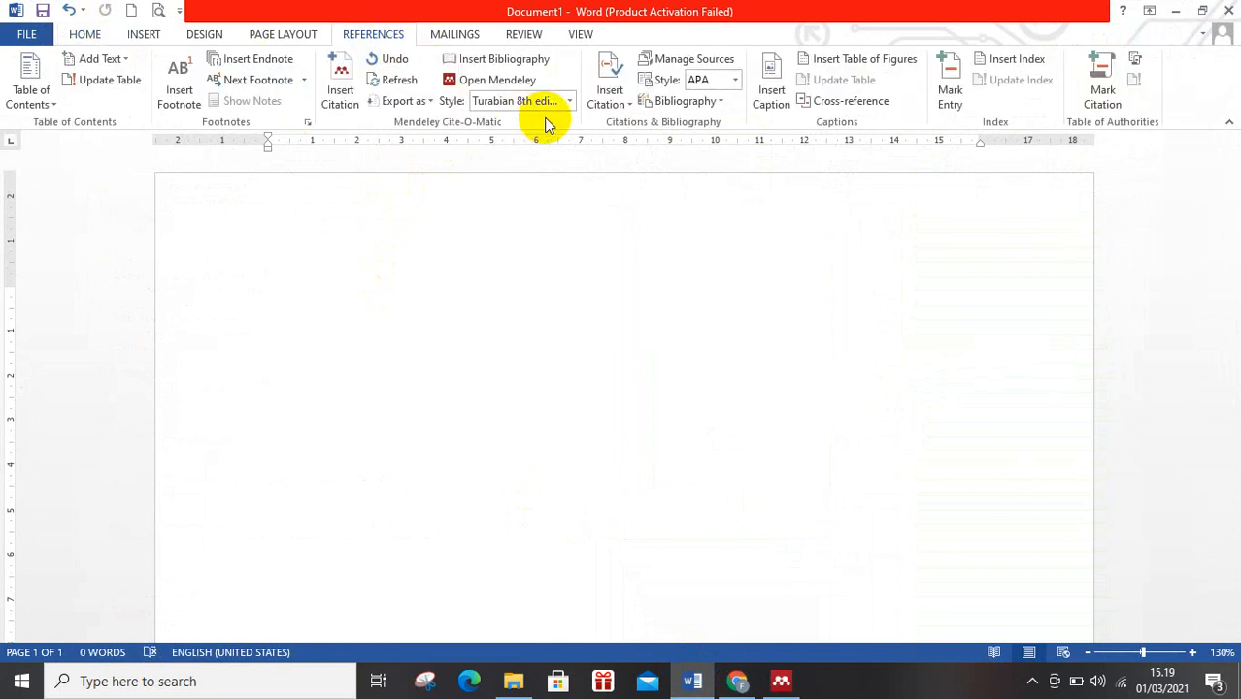
{"action": "left_click", "coordinate": [569, 103]}
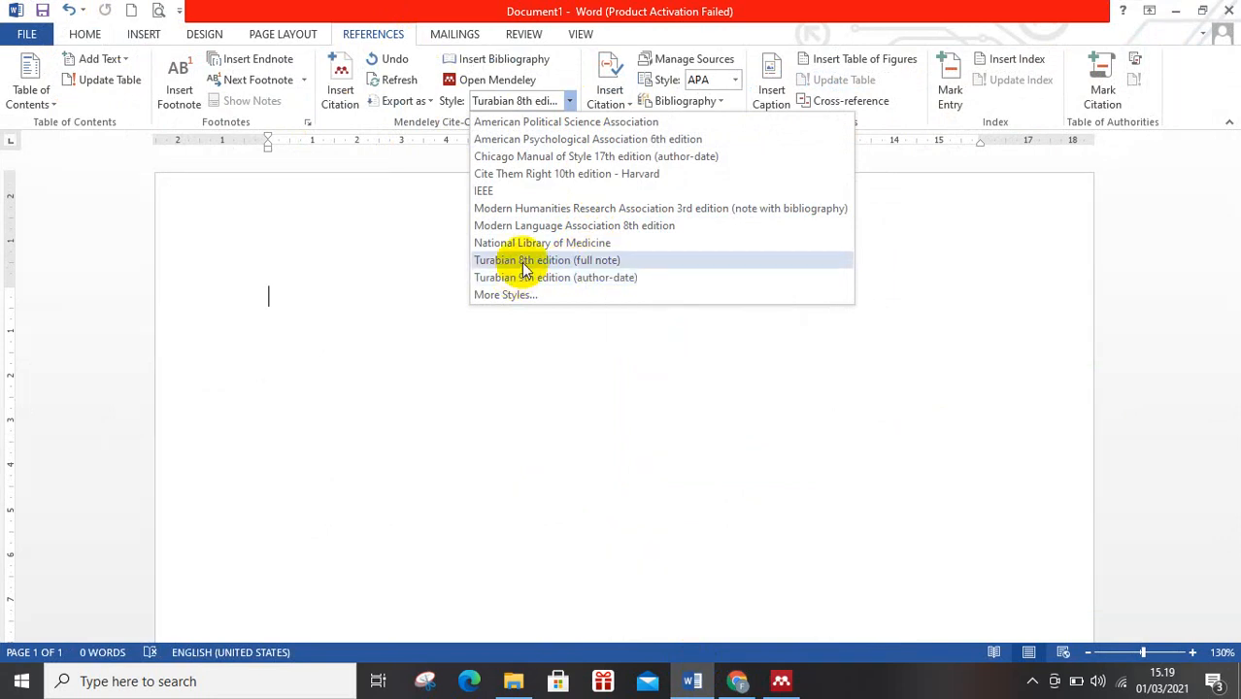
{"action": "left_click", "coordinate": [974, 291]}
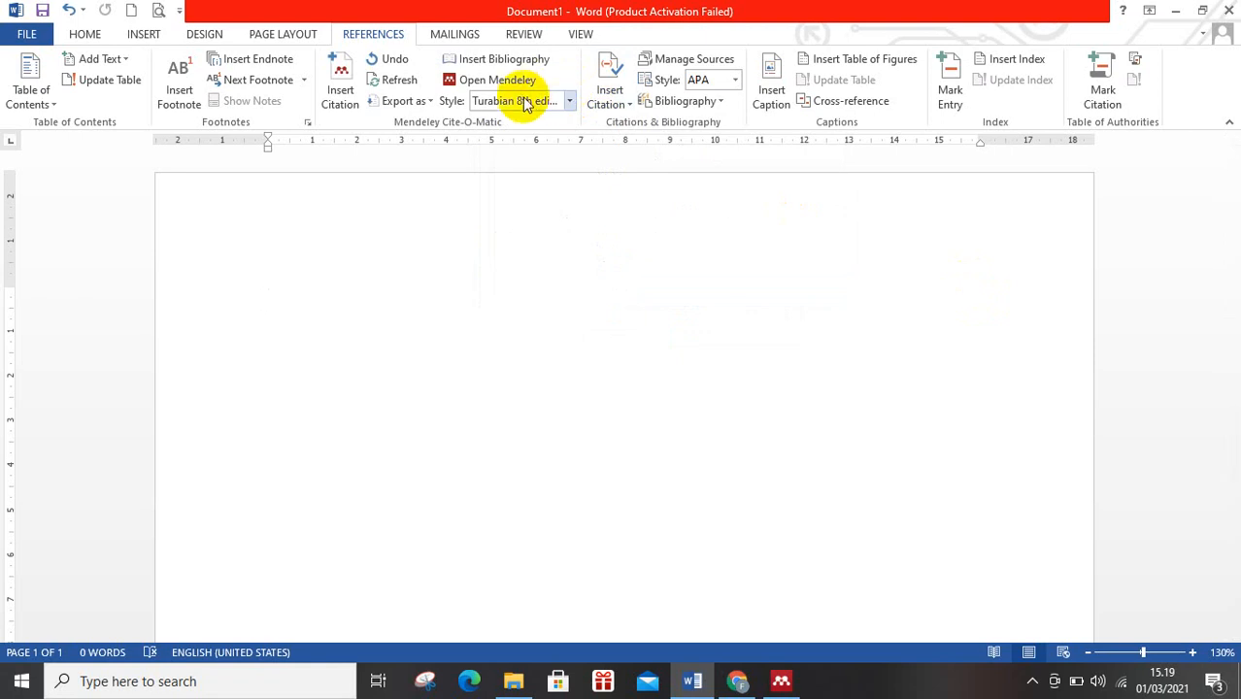
Write the word "Statistik" on the first line of the document.
{"action": "type", "text": "S"}
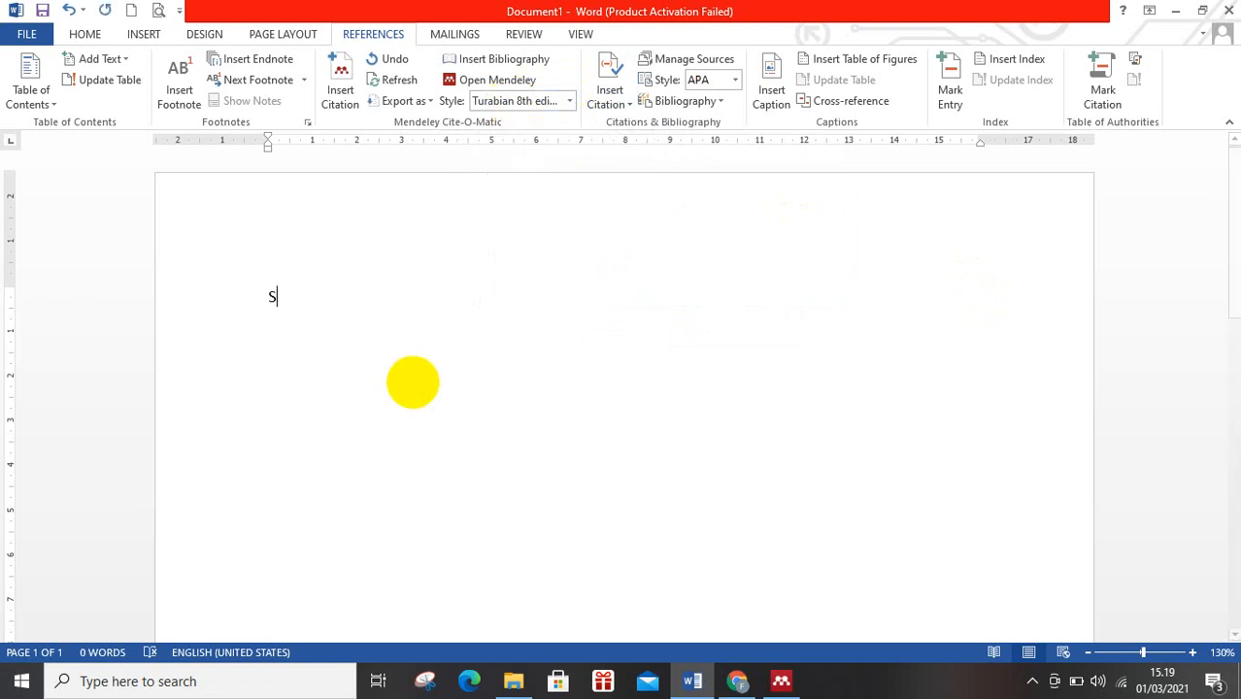
{"action": "type", "text": "tatistik"}
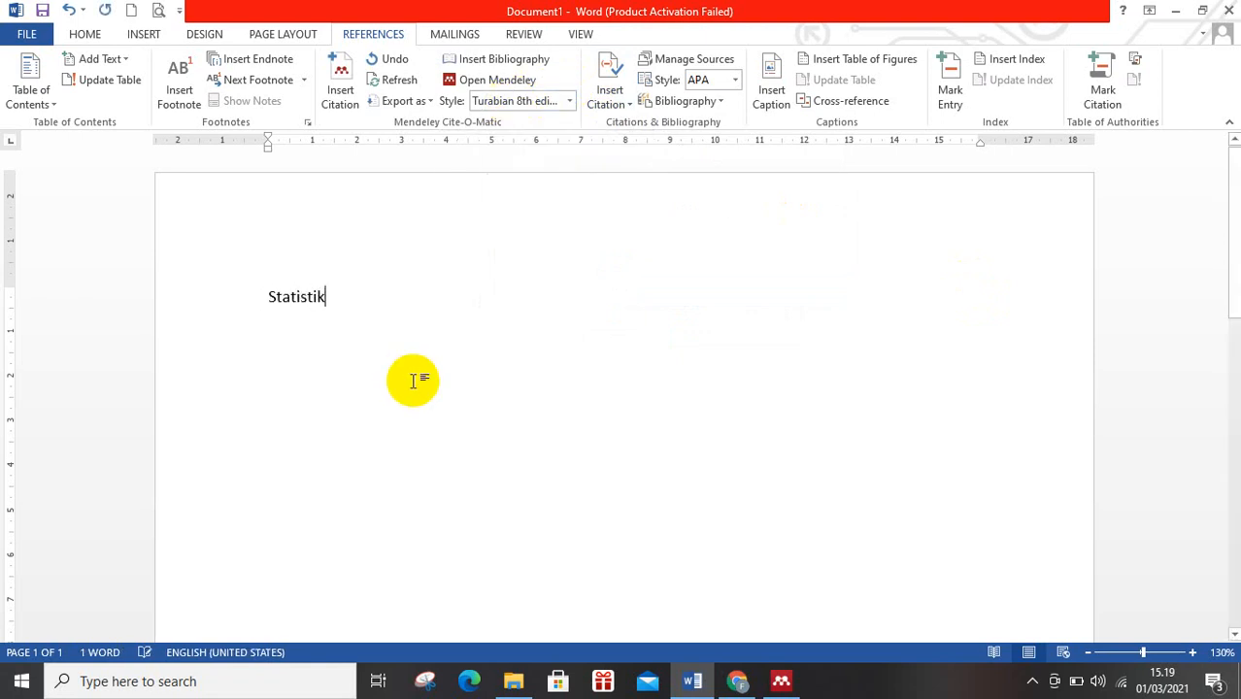
{"action": "left_click", "coordinate": [338, 84]}
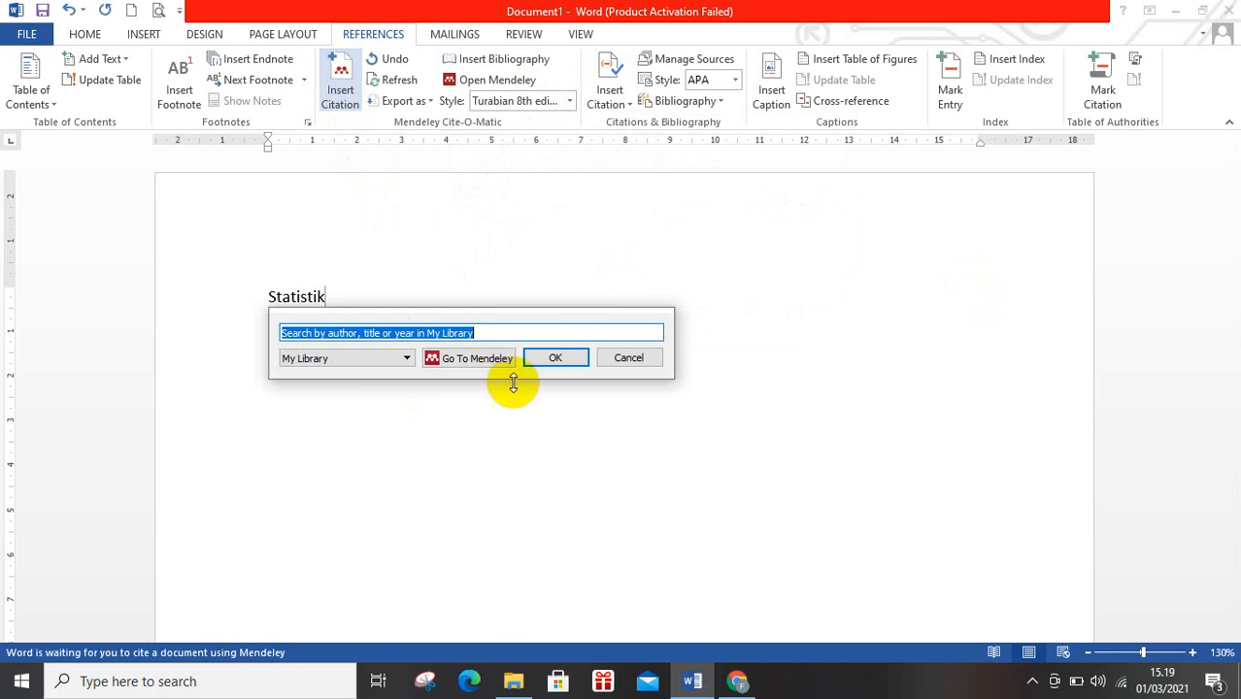
{"action": "type", "text": "anali"}
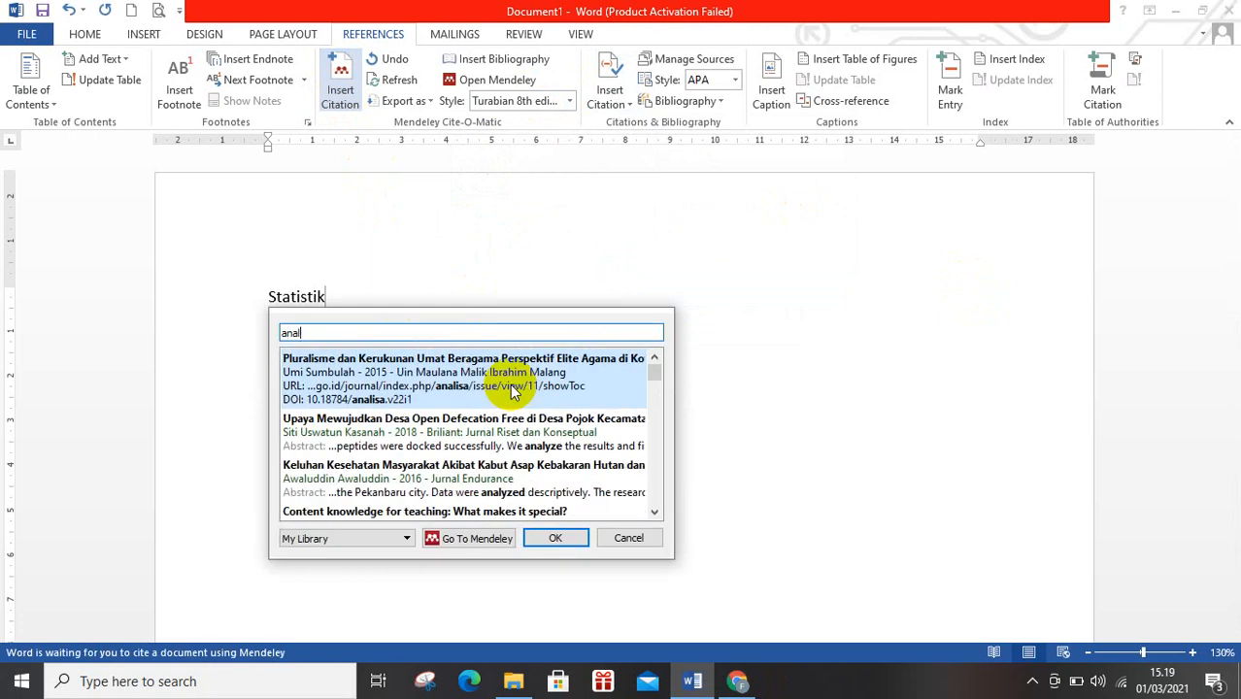
{"action": "key", "text": "BackSpace"}
{"action": "left_click", "coordinate": [508, 383]}
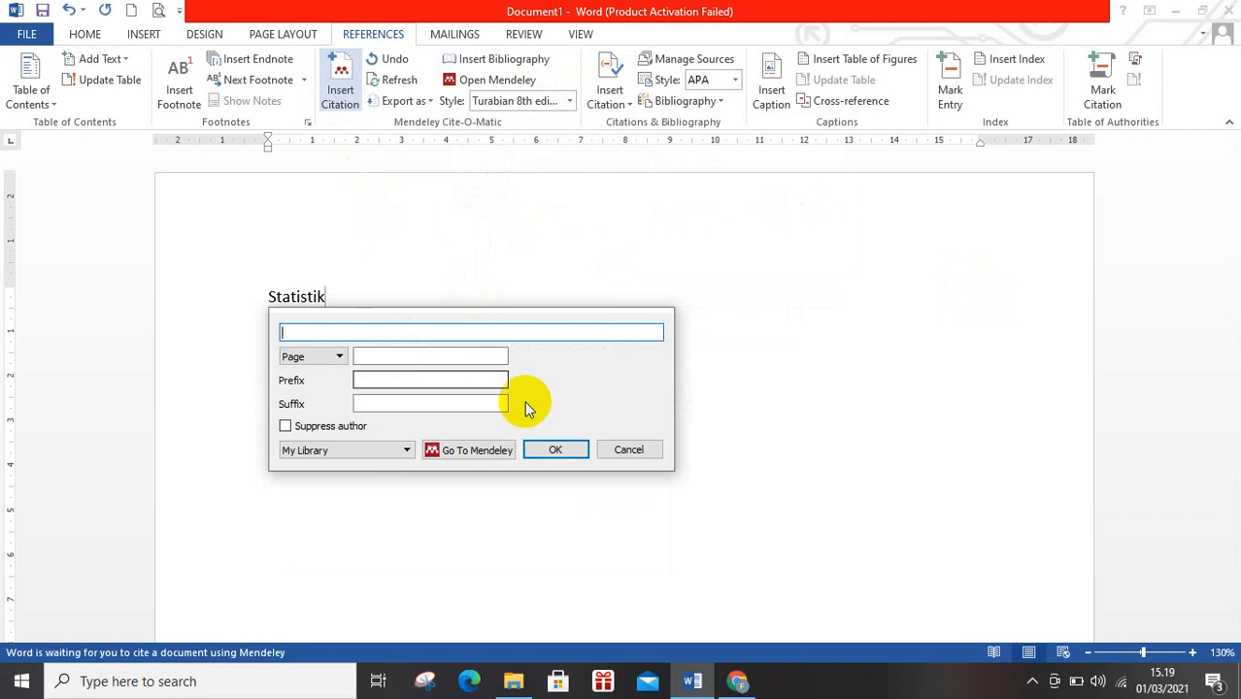
{"action": "left_click", "coordinate": [626, 451]}
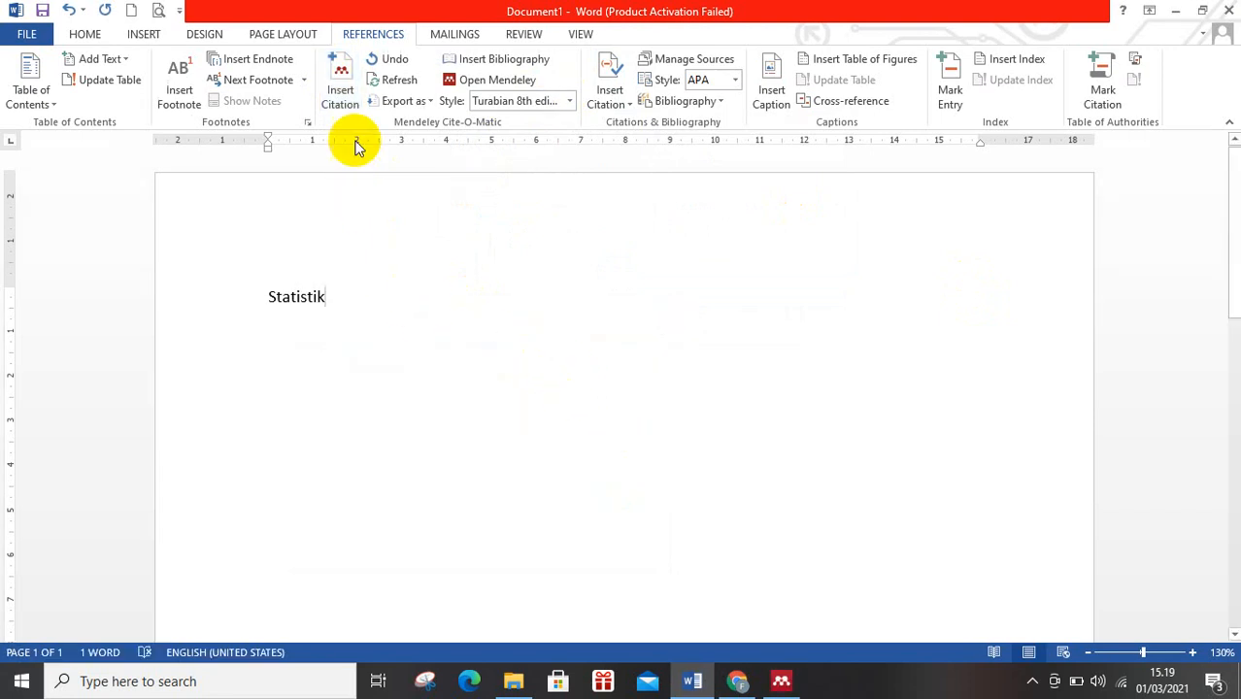
Insert a Mendeley citation after "Statistik" for the 2020 book "Analisis Data (Kualitatif, Kuantitatif, Metode Campuran, dan Penelitian Tindakan)", searching by title and author's first name.
{"action": "left_click", "coordinate": [339, 91]}
{"action": "type", "text": "anal"}
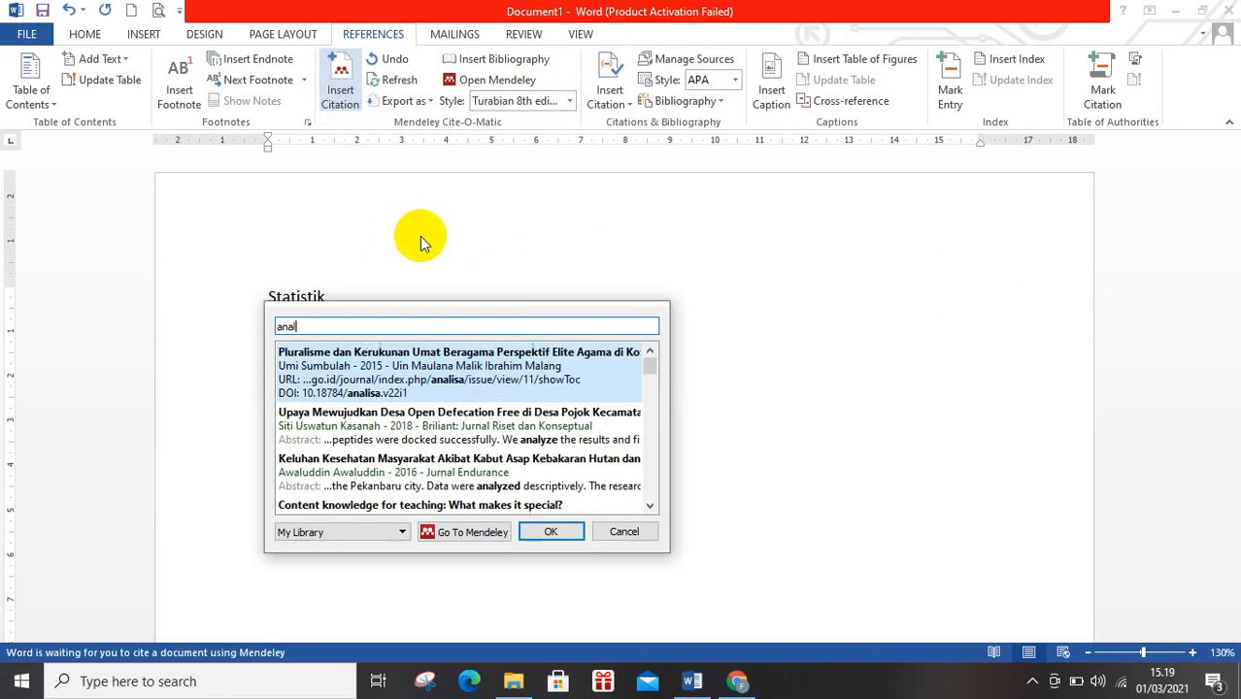
{"action": "type", "text": "isis d"}
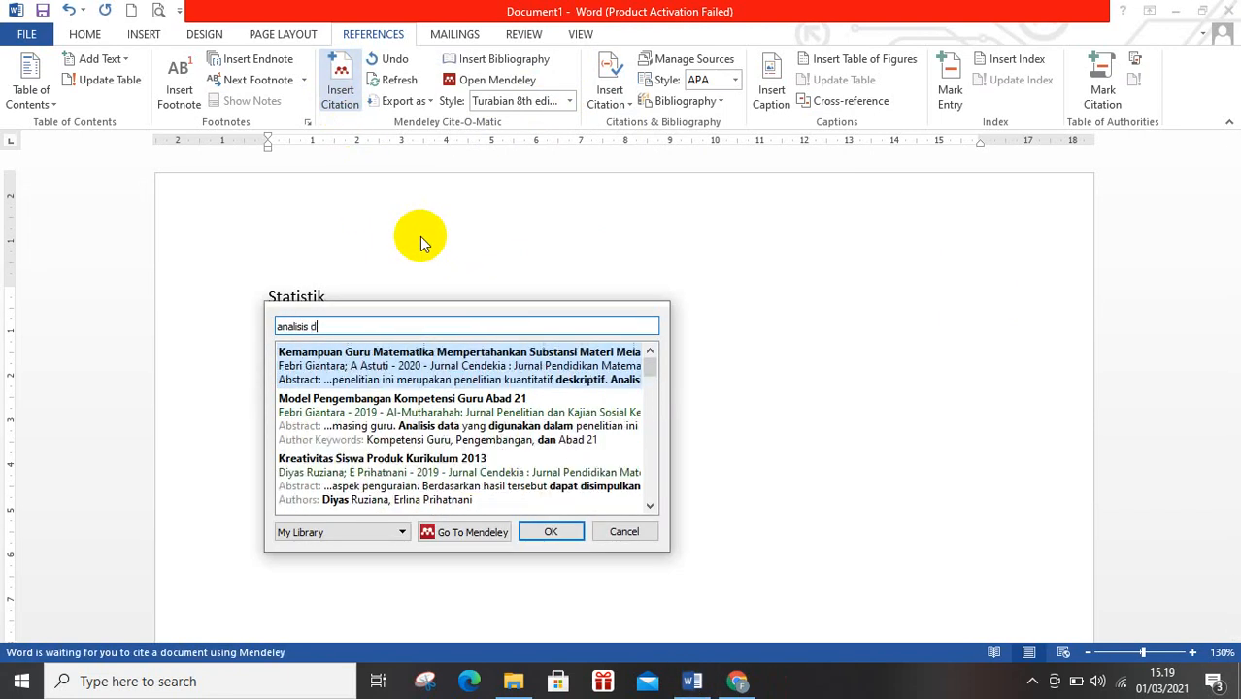
{"action": "type", "text": "ata febri"}
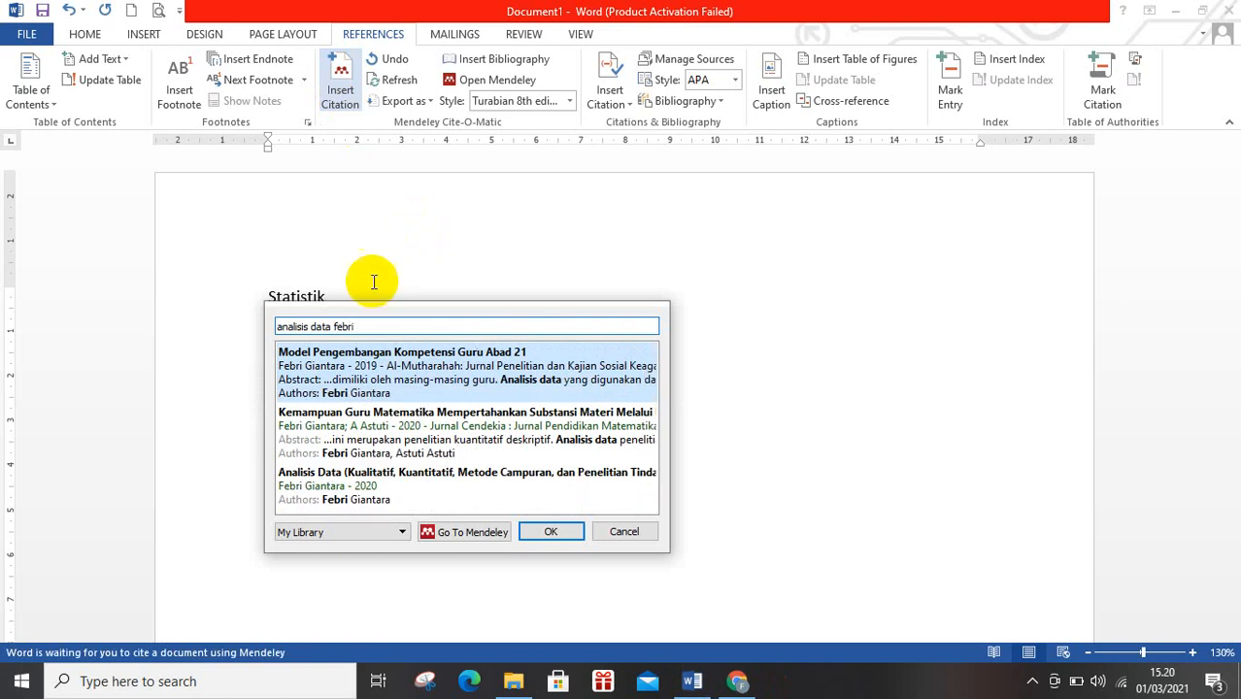
{"action": "left_click", "coordinate": [351, 488]}
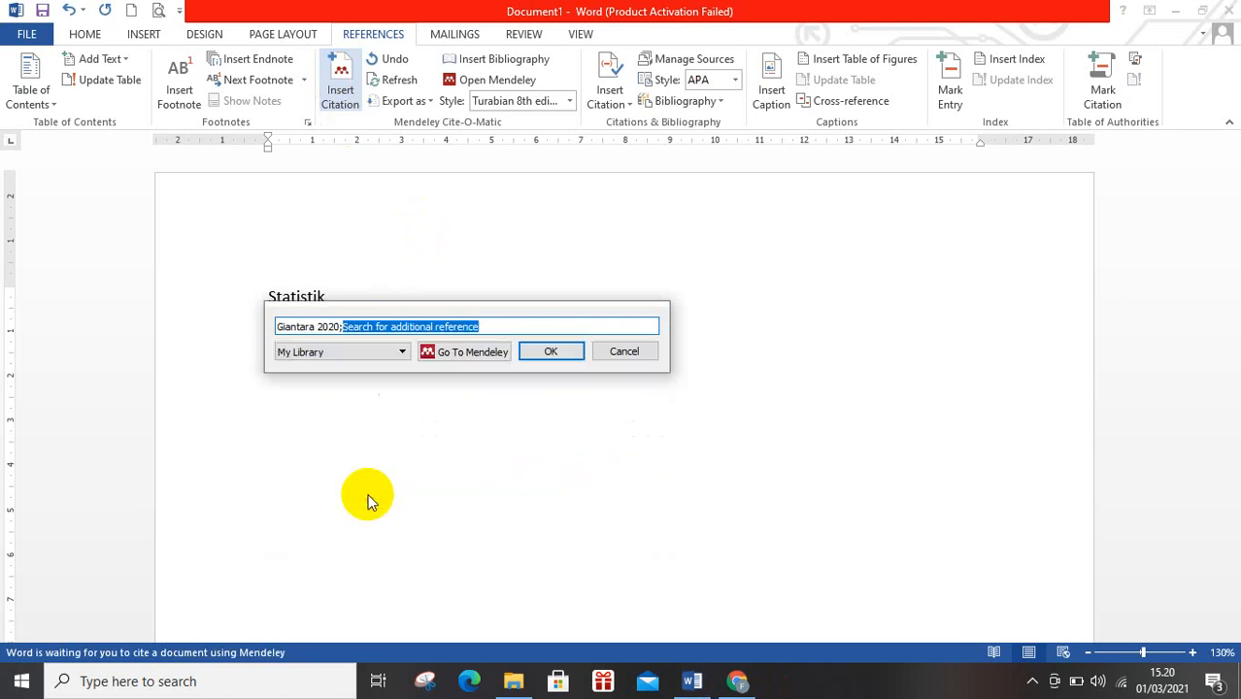
{"action": "left_click", "coordinate": [550, 351]}
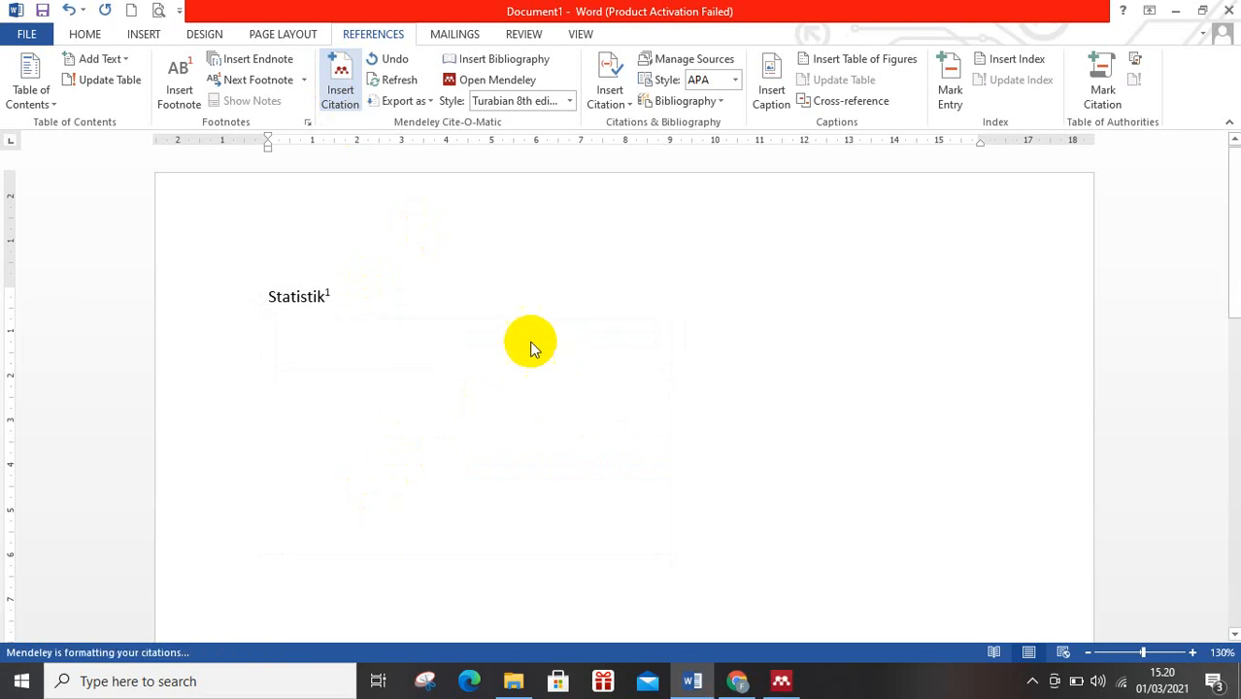
Write "Analisis data" on a new line below "Statistik".
{"action": "key", "text": "Return"}
{"action": "type", "text": "A"}
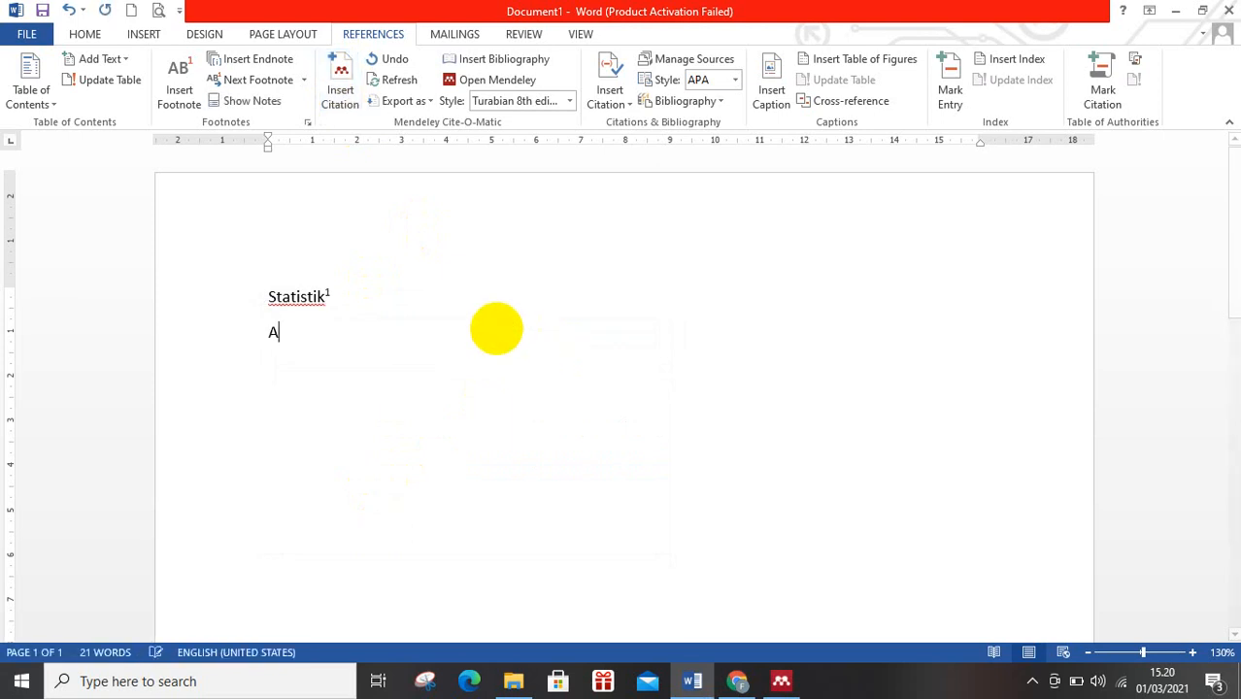
{"action": "type", "text": "nalisis d"}
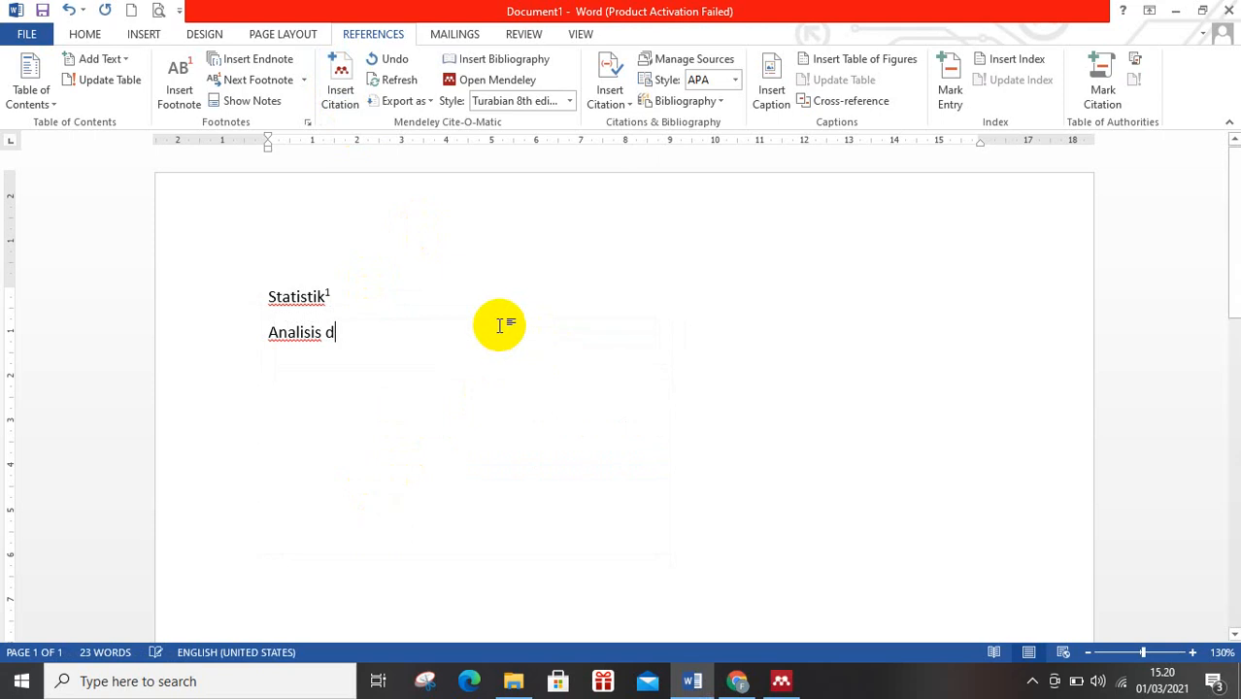
{"action": "type", "text": "taata"}
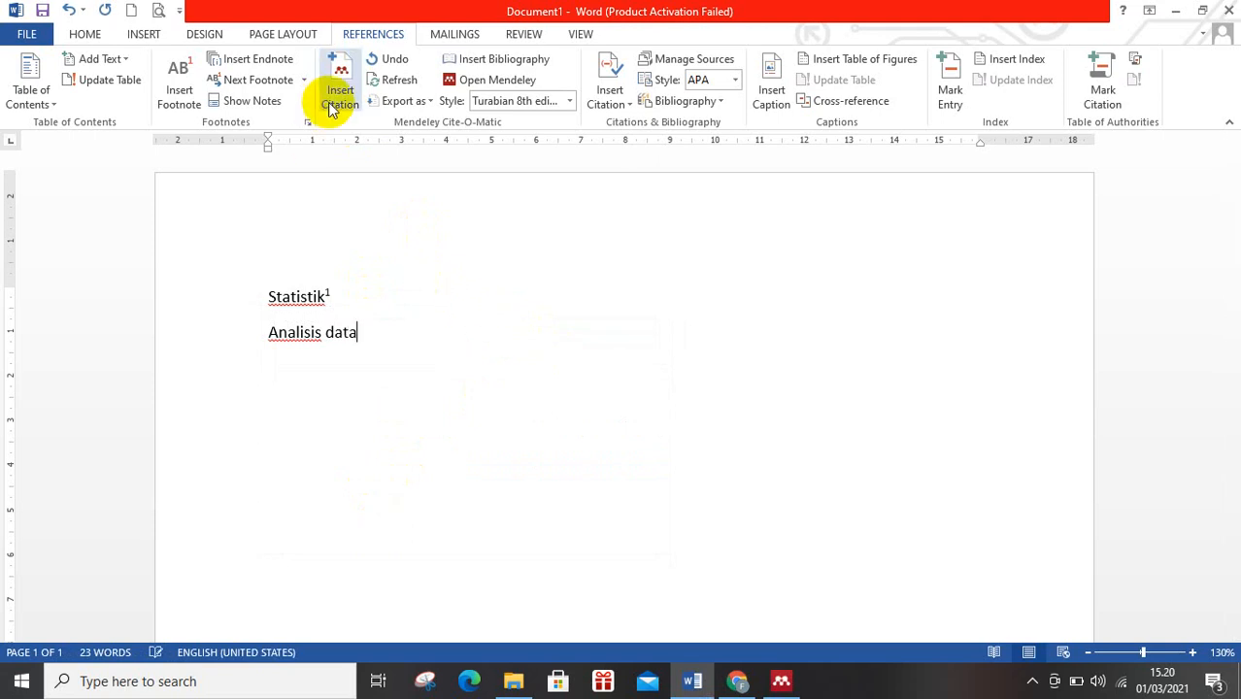
Insert a Mendeley citation after "Analisis data" for the same 2020 "Analisis Data" book, searching "analisis data" plus the author's first name, and check its footnote.
{"action": "left_click", "coordinate": [335, 98]}
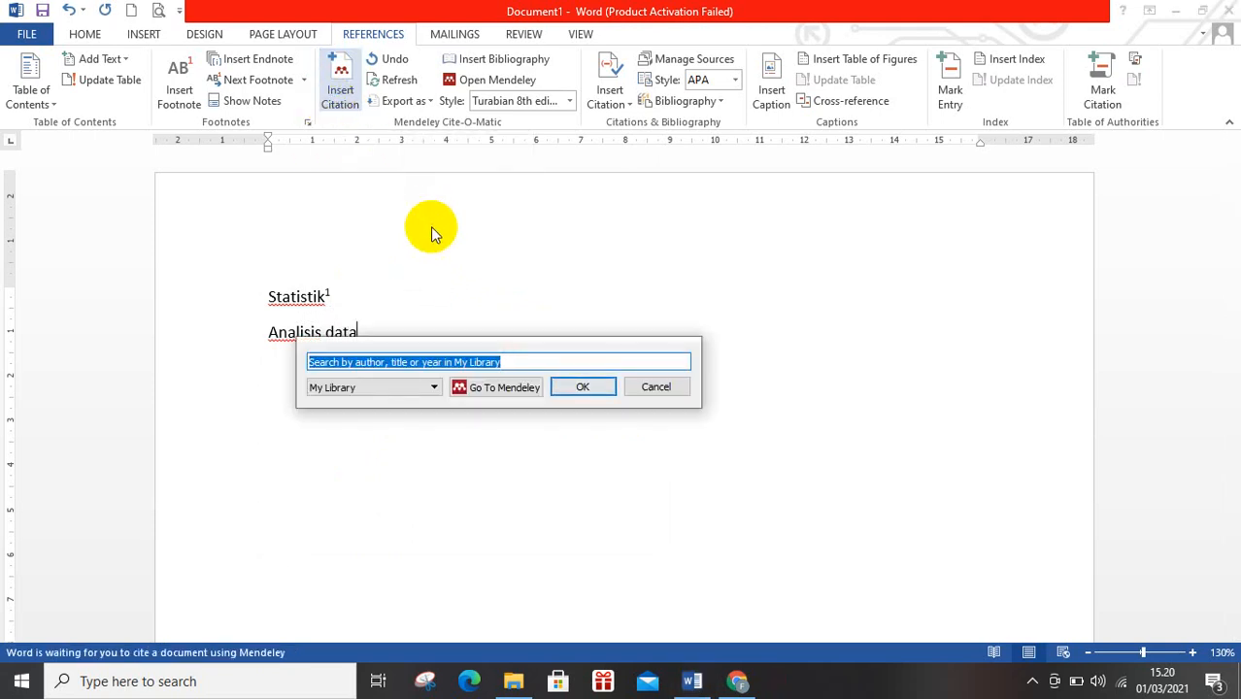
{"action": "type", "text": "analisis"}
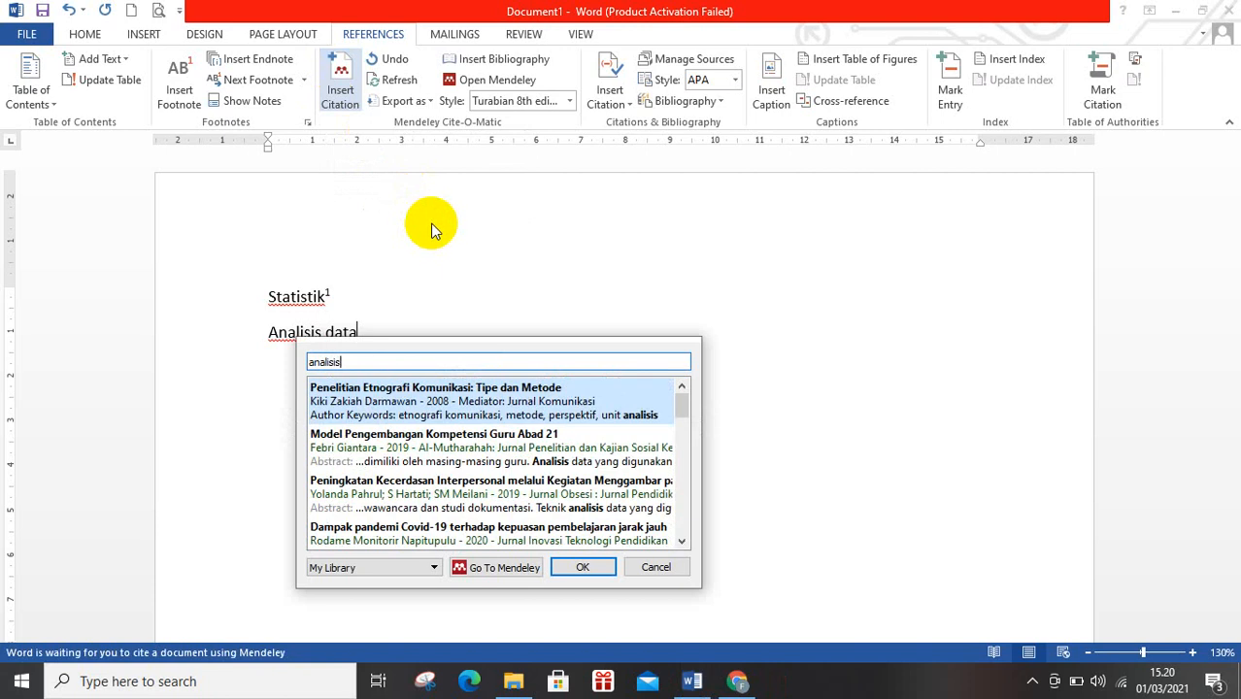
{"action": "type", "text": ",data "}
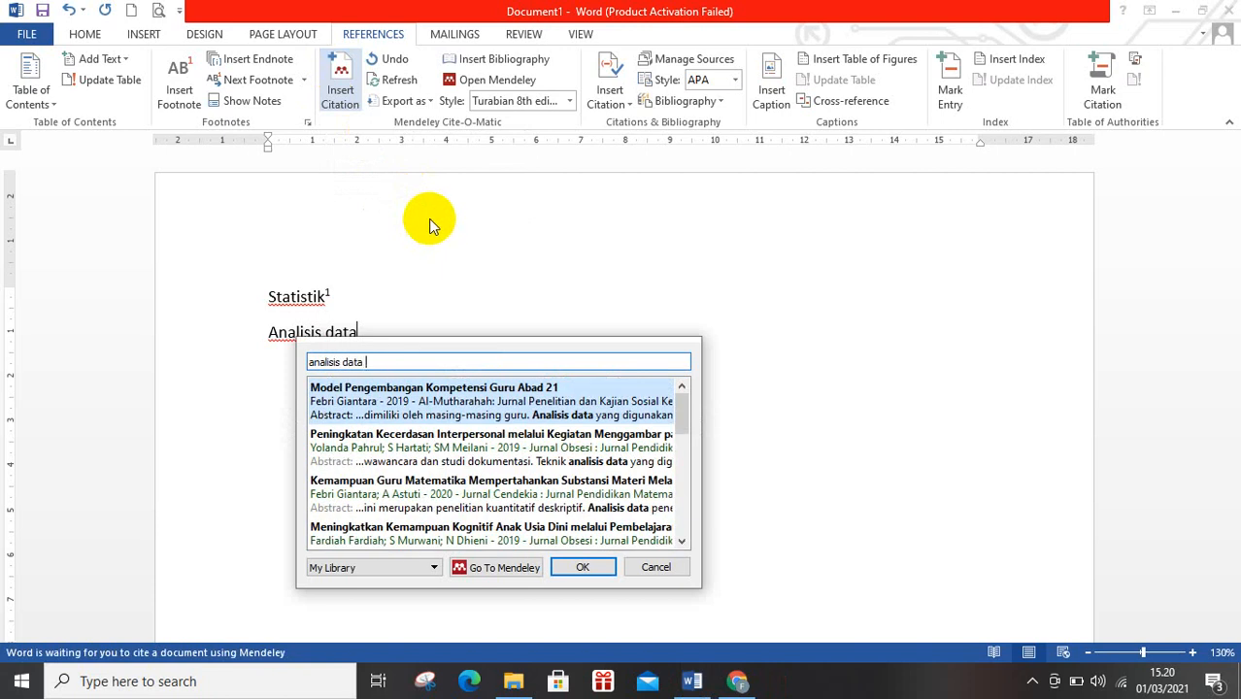
{"action": "type", "text": "febri"}
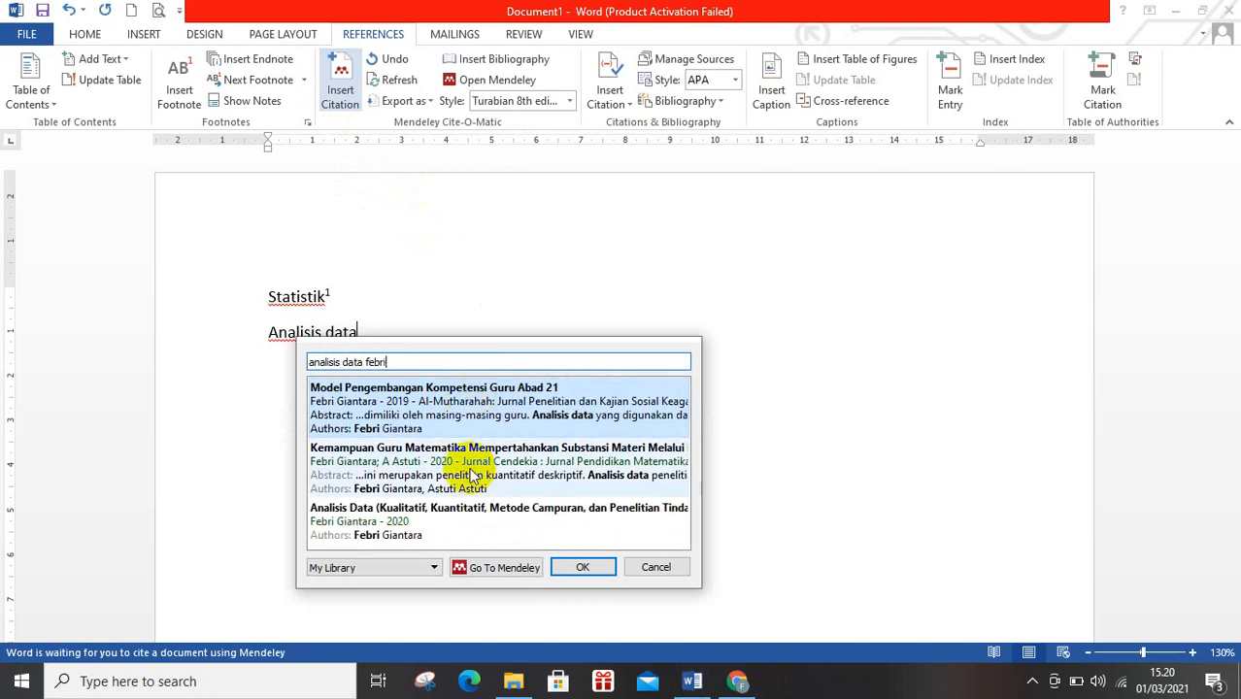
{"action": "left_click", "coordinate": [471, 525]}
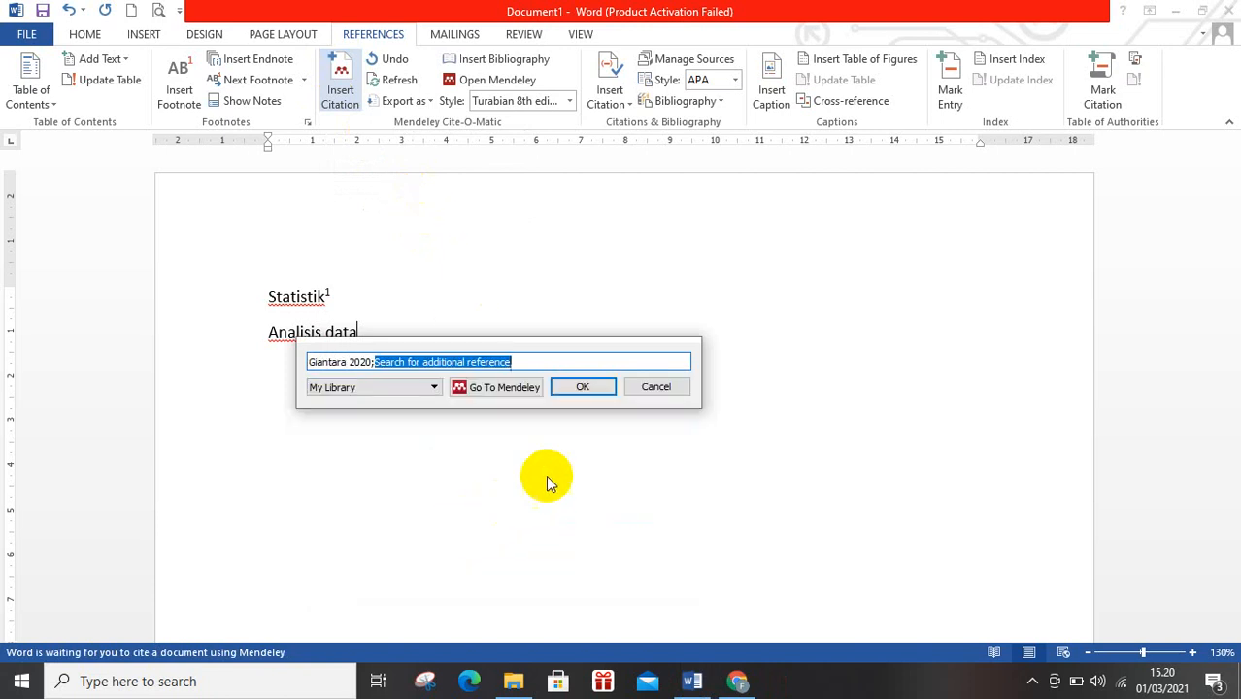
{"action": "left_click", "coordinate": [582, 388]}
{"action": "scroll", "coordinate": [603, 396], "scroll_direction": "down", "scroll_amount": 3}
{"action": "scroll", "coordinate": [616, 397], "scroll_direction": "down", "scroll_amount": 5}
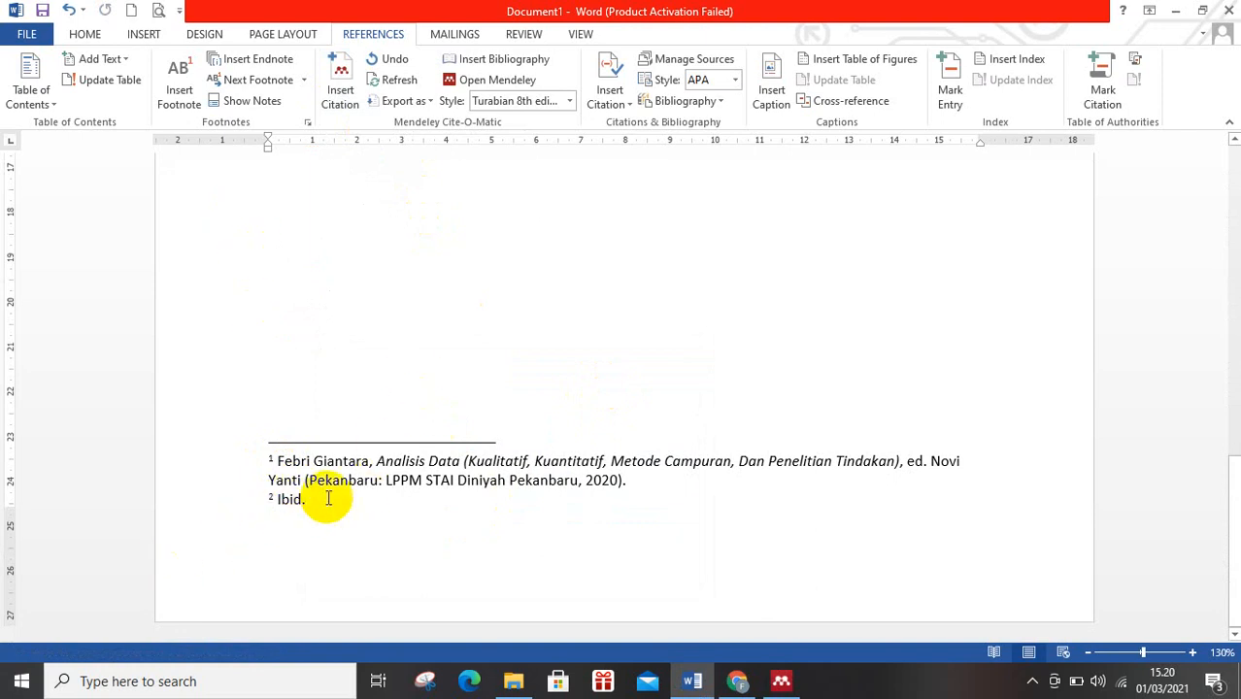
{"action": "scroll", "coordinate": [327, 493], "scroll_direction": "up", "scroll_amount": 7}
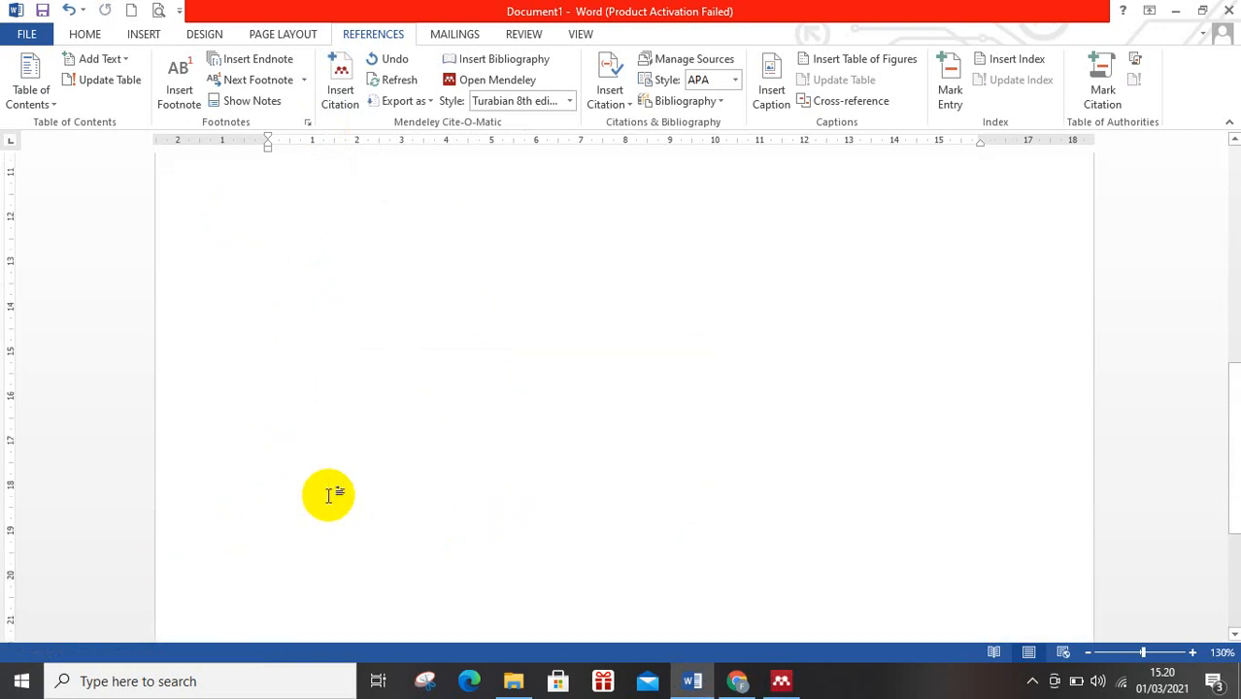
Add the centred heading "Daftar Pustaka" a little below the cited lines and insert the Mendeley bibliography under it.
{"action": "left_click", "coordinate": [456, 339]}
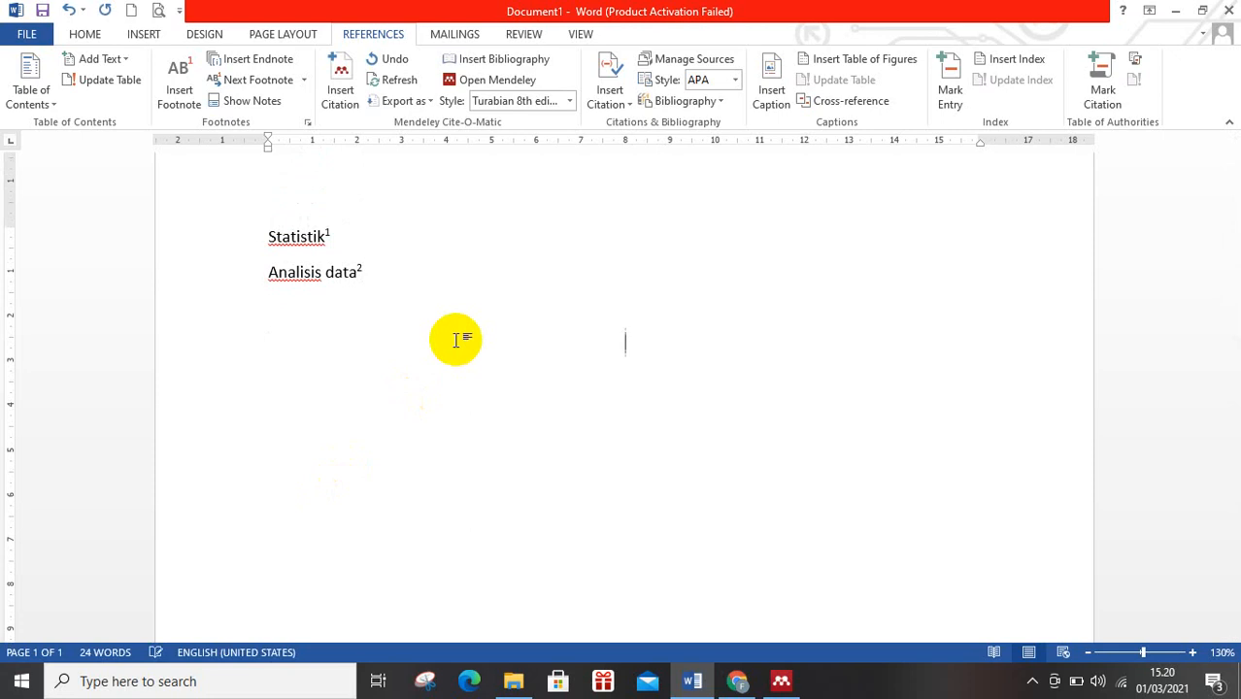
{"action": "key", "text": "BackSpace"}
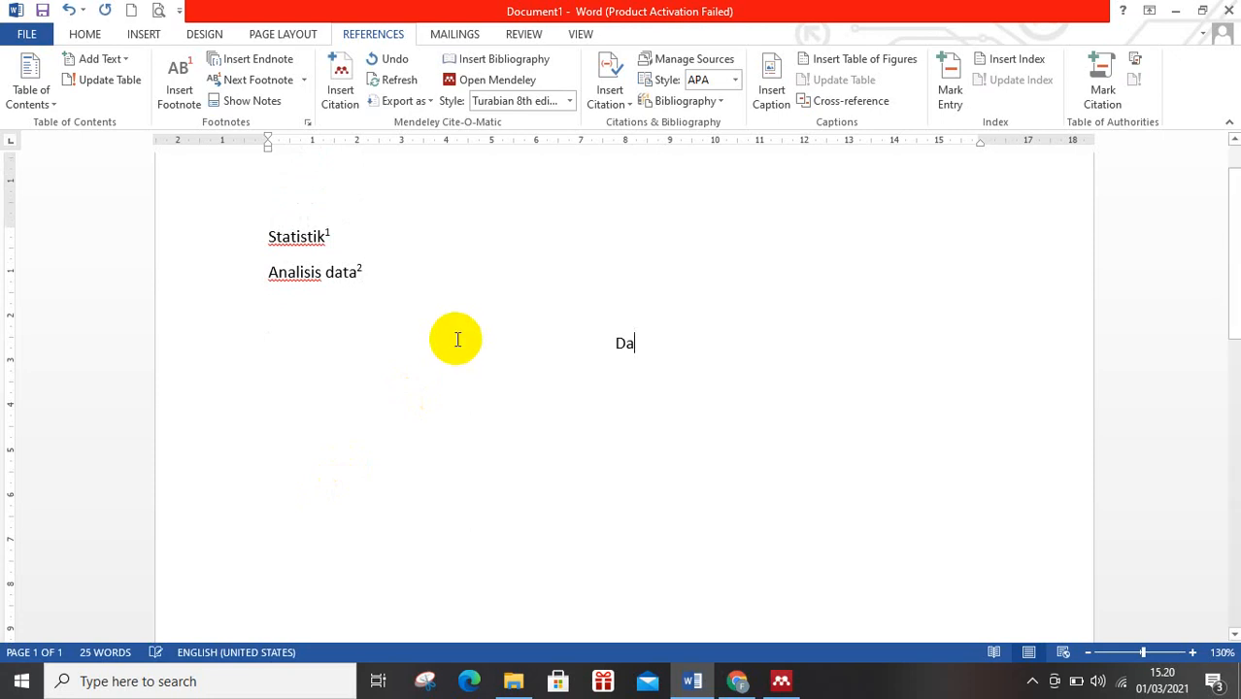
{"action": "type", "text": "ftar"}
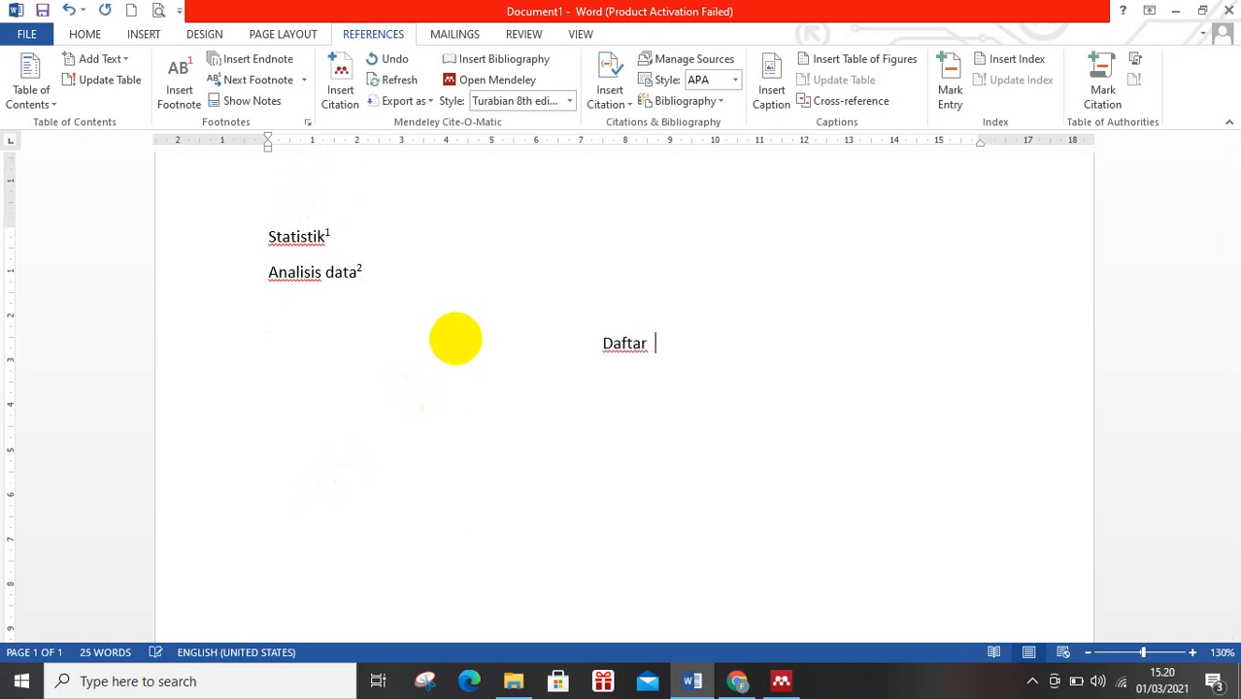
{"action": "type", "text": " Pustaka"}
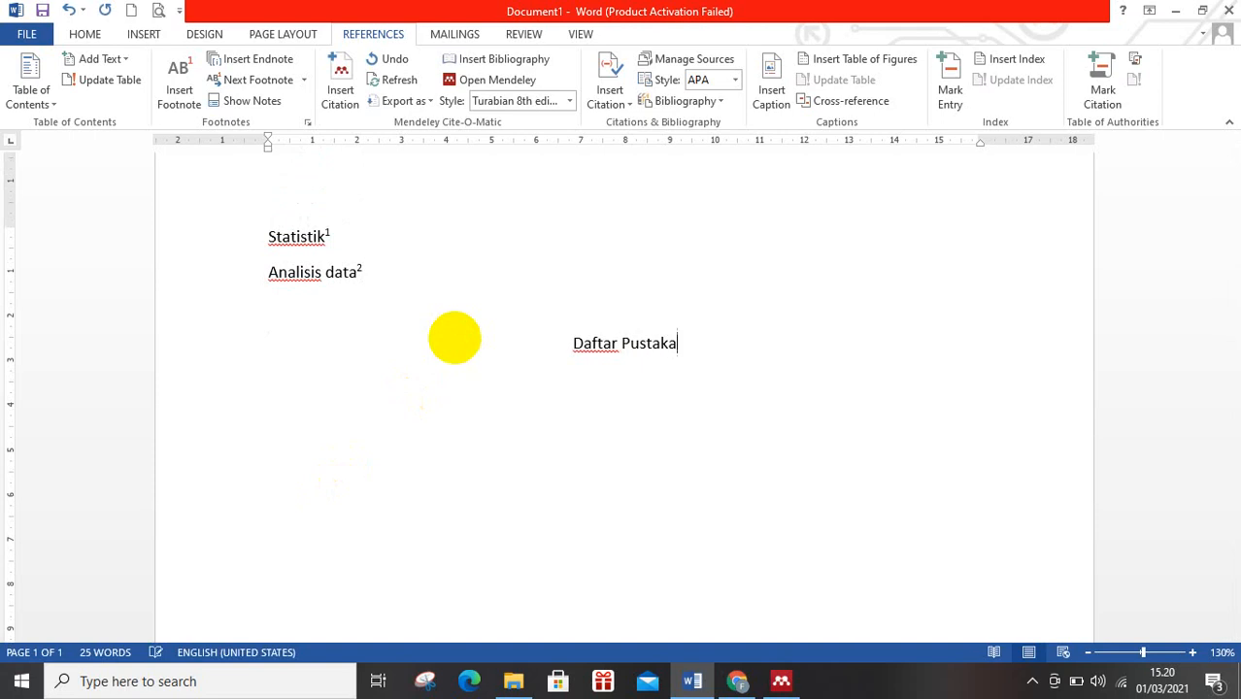
{"action": "key", "text": "Return"}
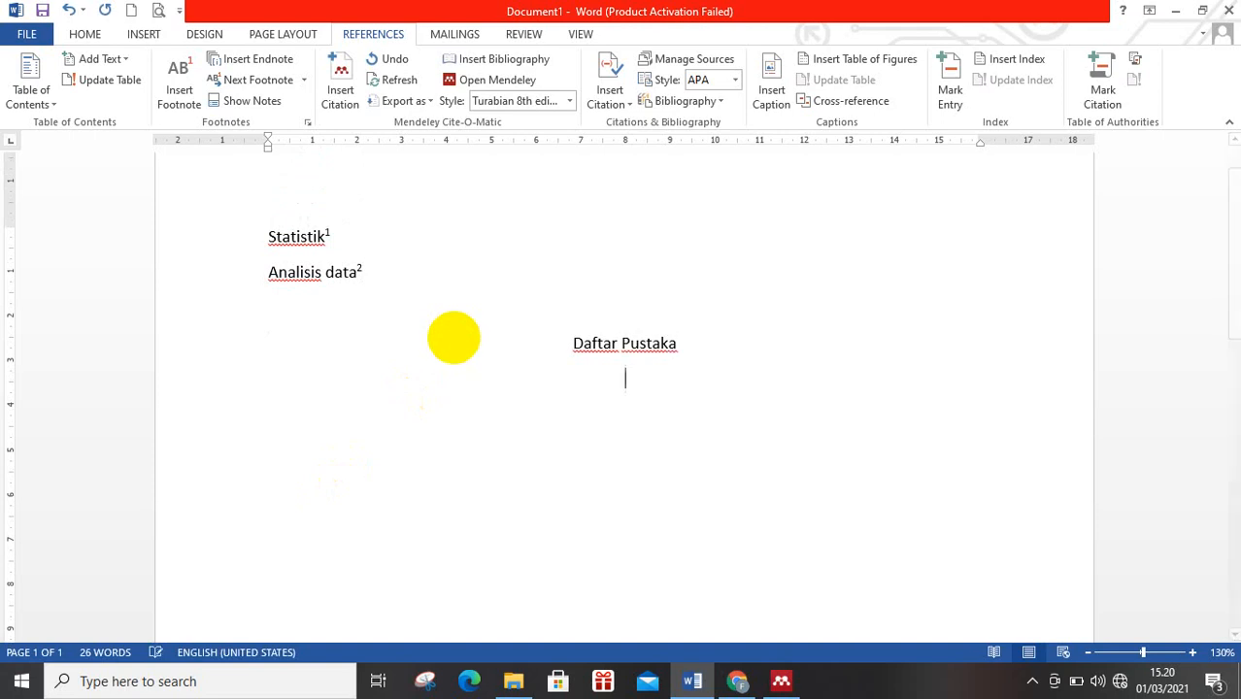
{"action": "left_click", "coordinate": [463, 61]}
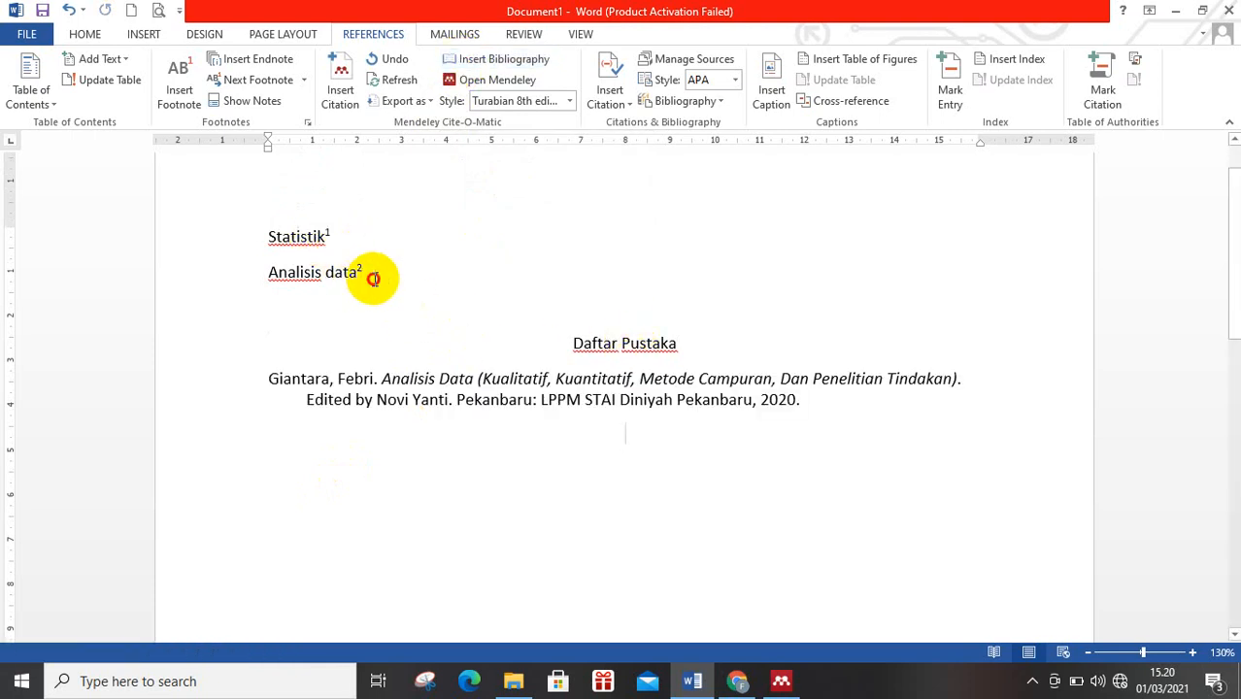
Write "Pendidikan" on a new line below "Analisis data".
{"action": "left_click", "coordinate": [374, 277]}
{"action": "key", "text": "Return"}
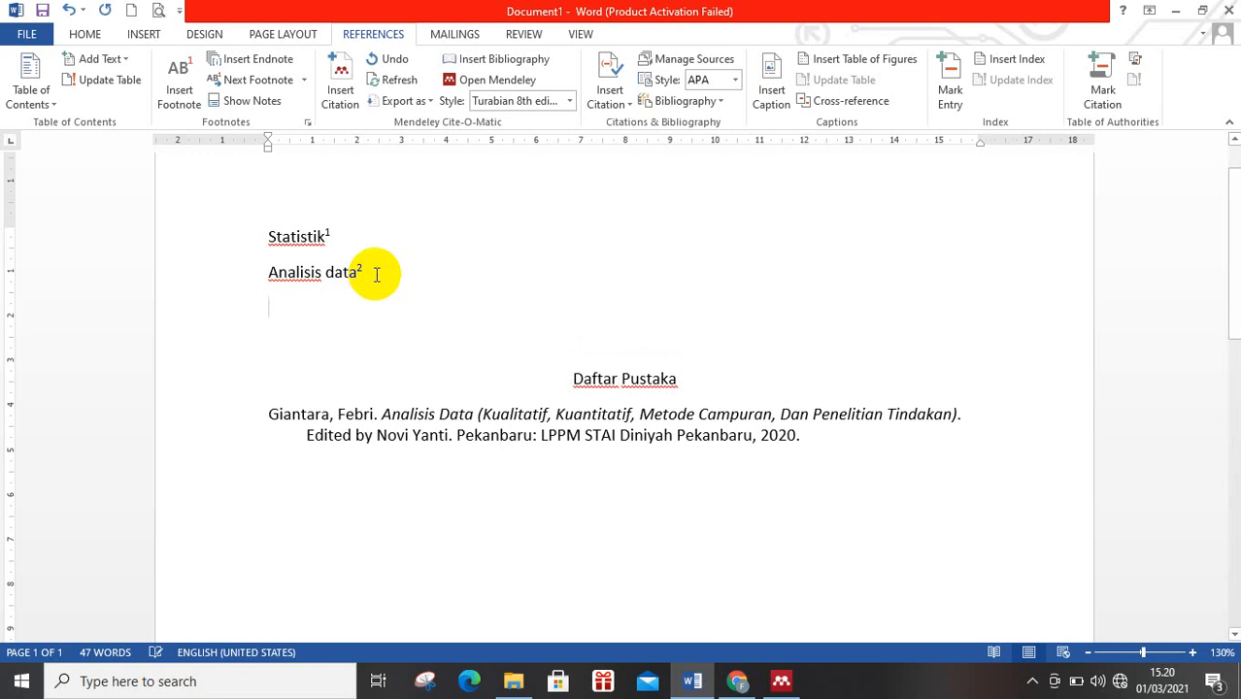
{"action": "type", "text": "Pendidikan"}
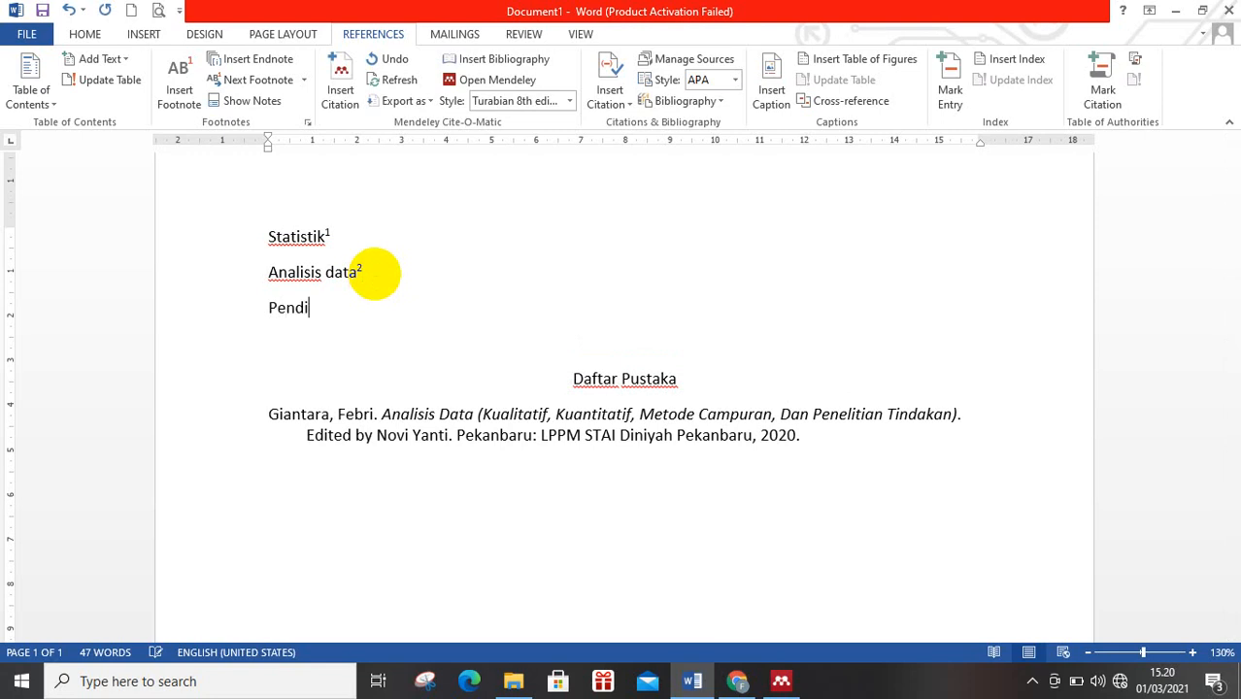
Insert a Mendeley citation after "Pendidikan" for the 2017 article "Implementasi Penguatan Pendidikan Karakter Di Sekolah", searching "pol", and check its footnote and bibliography entry.
{"action": "left_click", "coordinate": [340, 83]}
{"action": "type", "text": "pol"}
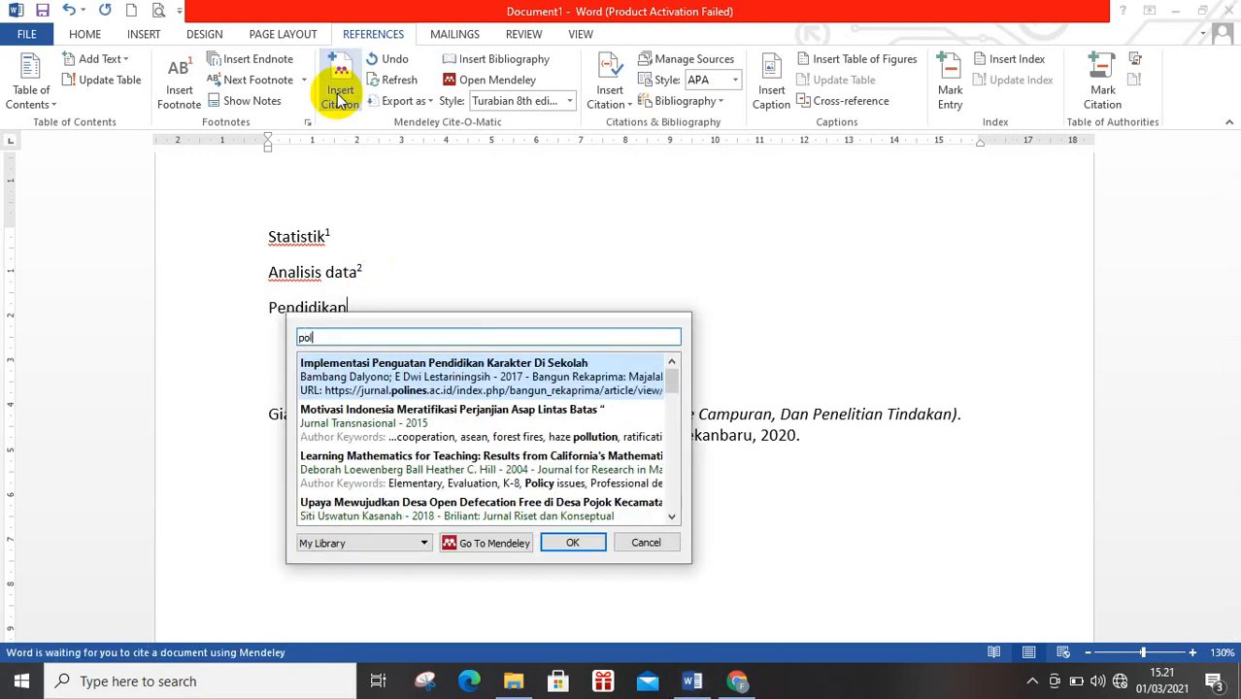
{"action": "left_click", "coordinate": [509, 369]}
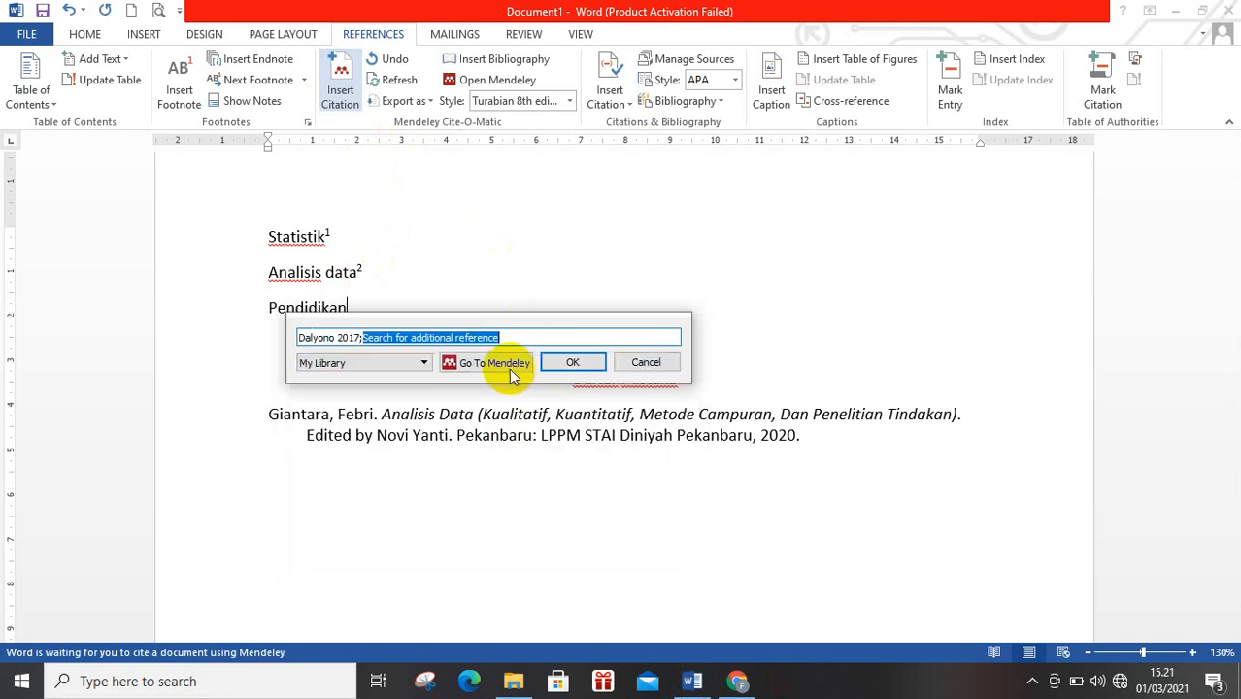
{"action": "left_click", "coordinate": [568, 362]}
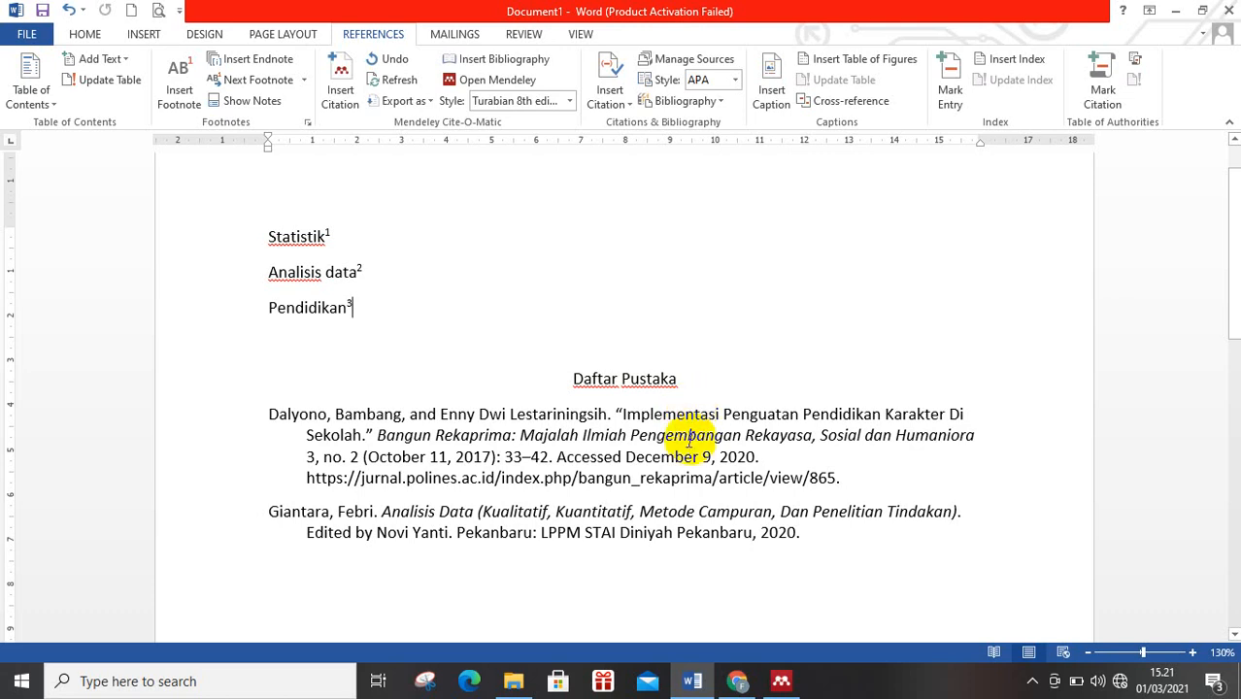
{"action": "scroll", "coordinate": [670, 482], "scroll_direction": "down", "scroll_amount": 10}
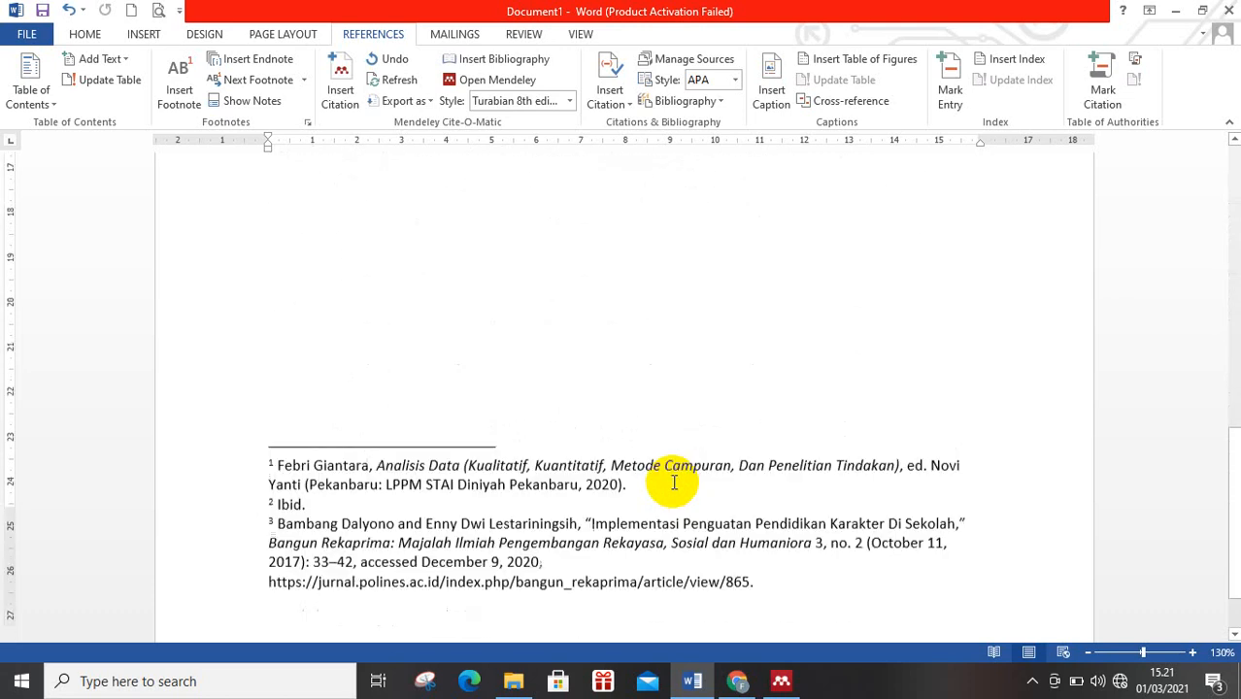
{"action": "scroll", "coordinate": [675, 482], "scroll_direction": "up", "scroll_amount": 10}
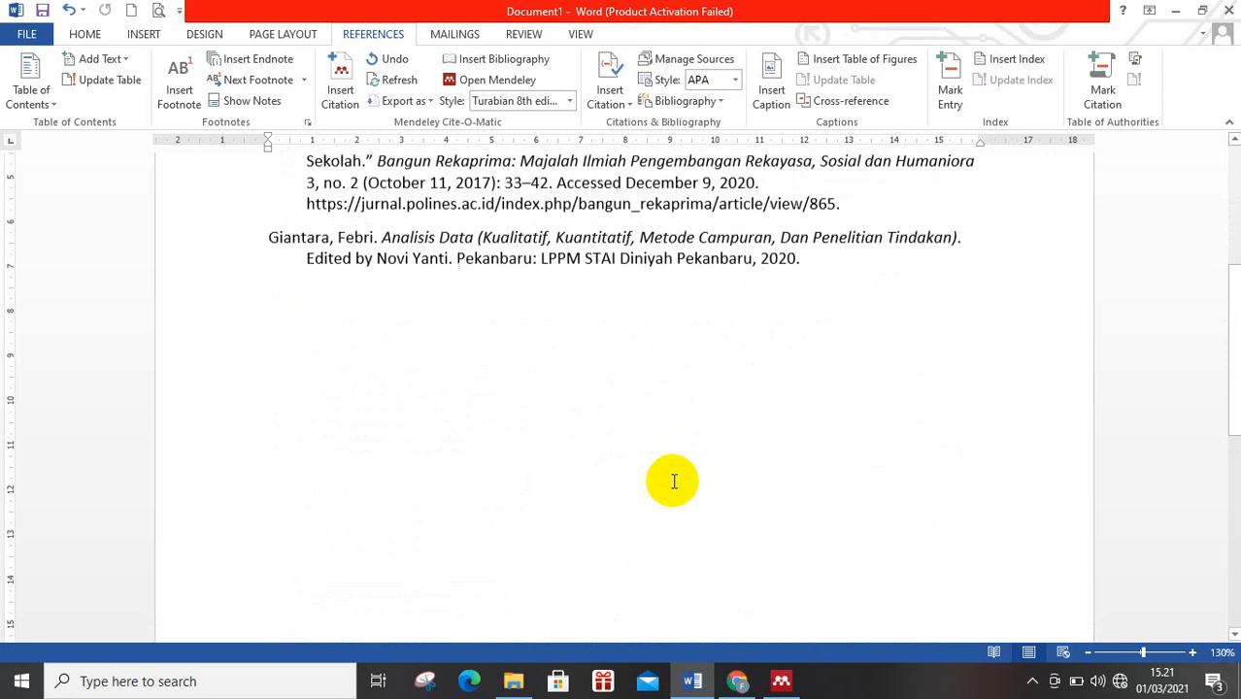
{"action": "scroll", "coordinate": [675, 481], "scroll_direction": "up", "scroll_amount": 1}
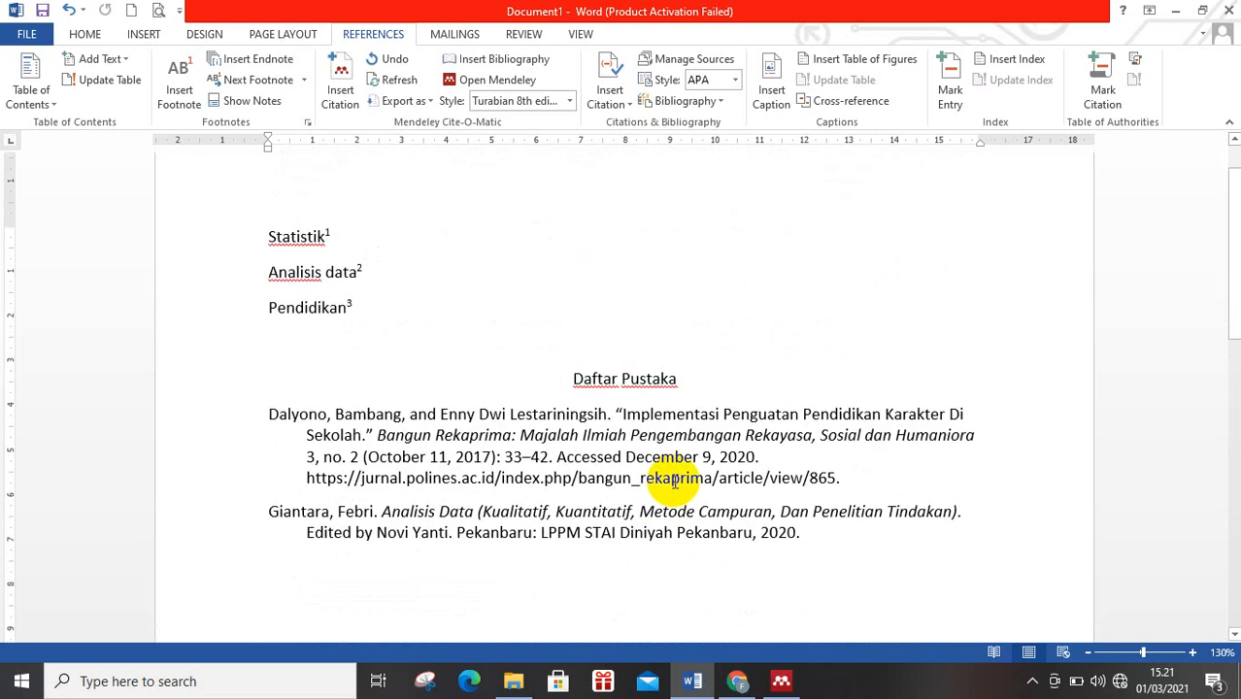